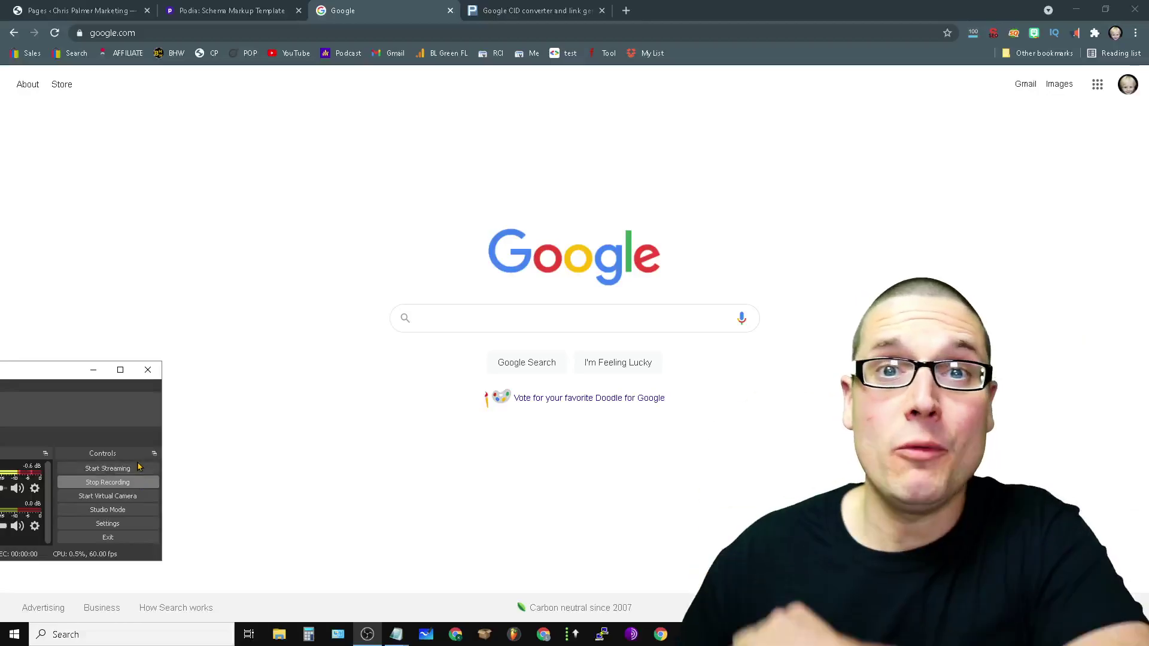
- Get the recording window out of the way and search Google for "chris palmer marketing"
left_click(93, 369)
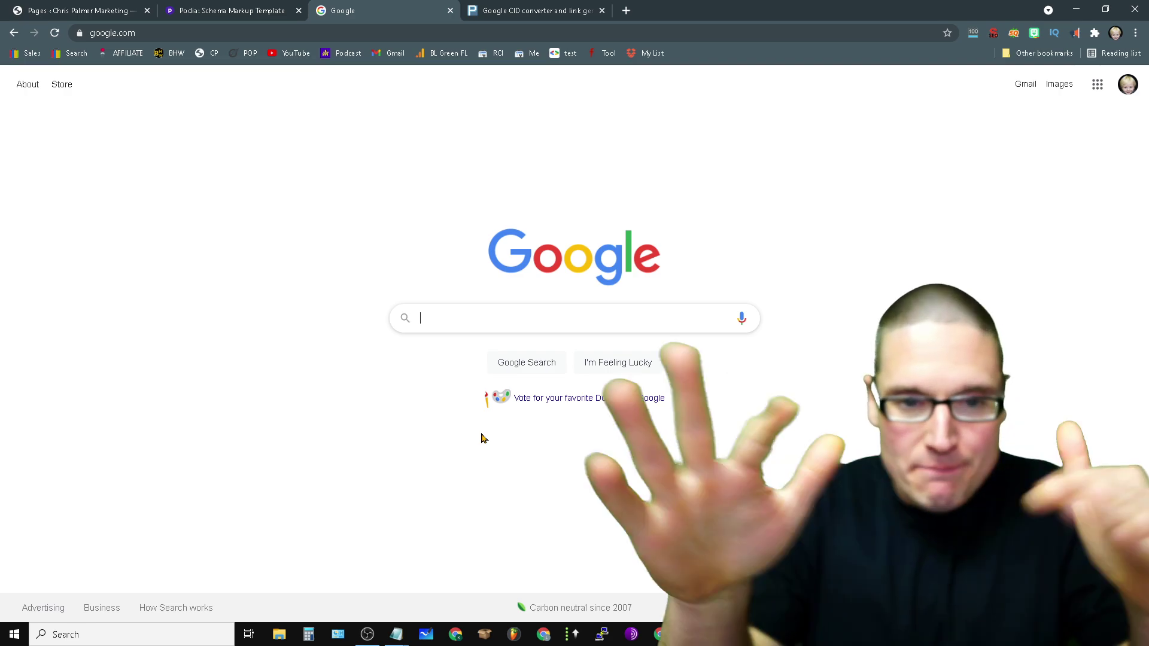
left_click(626, 246)
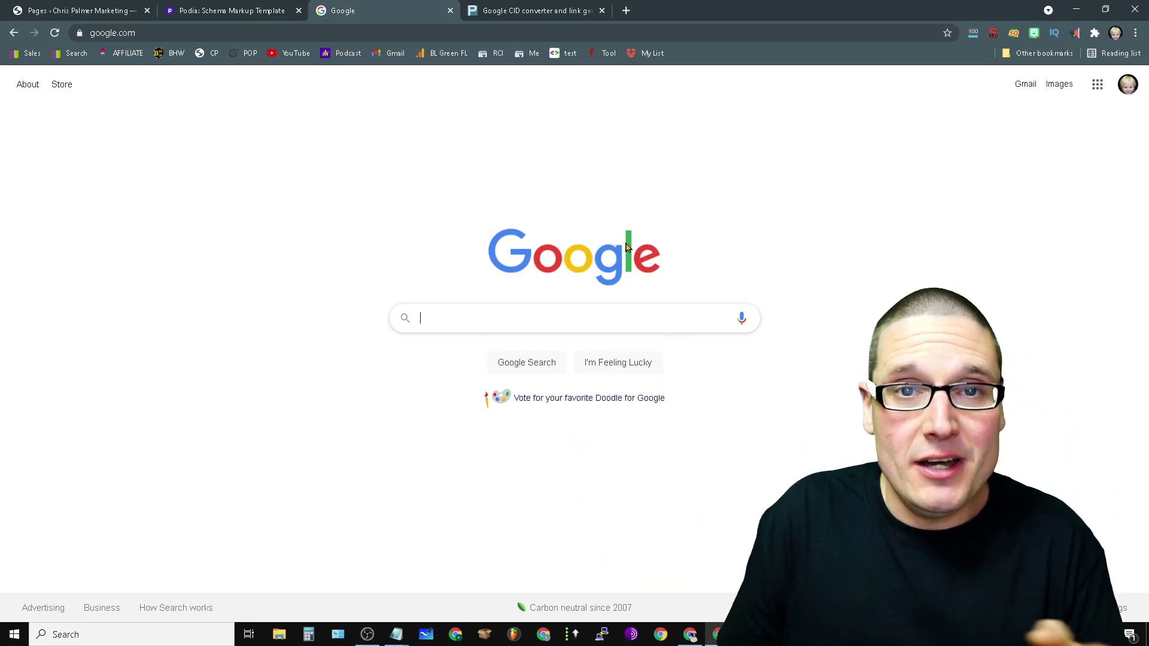
type("ch")
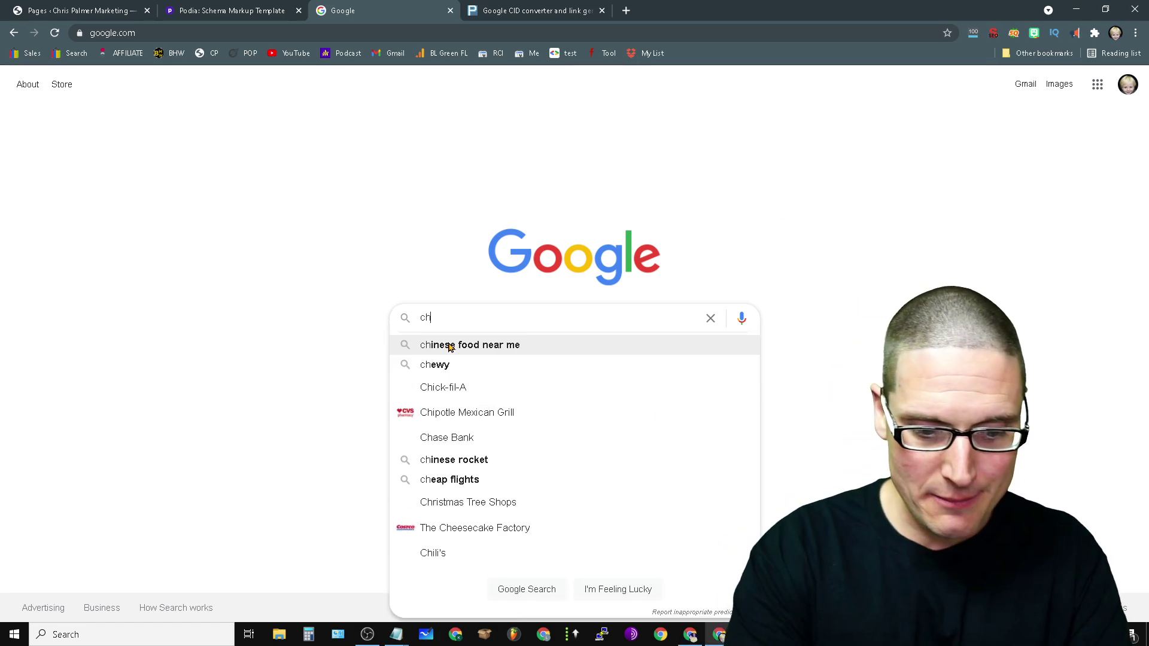
type("ris palmer markeitng")
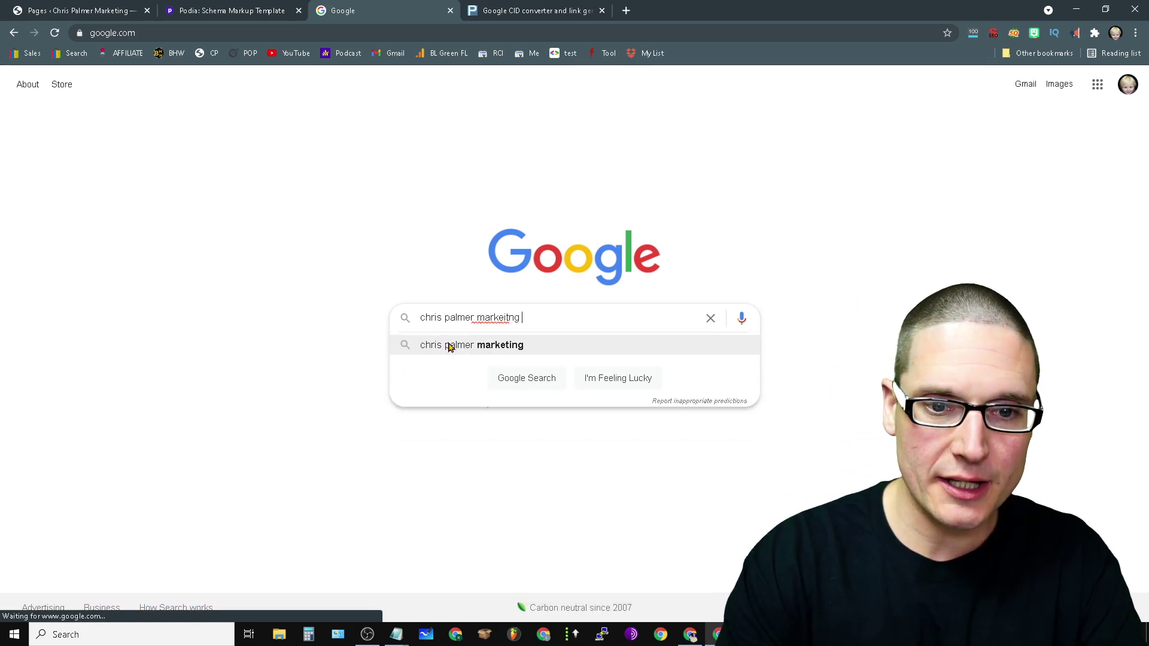
key("Return")
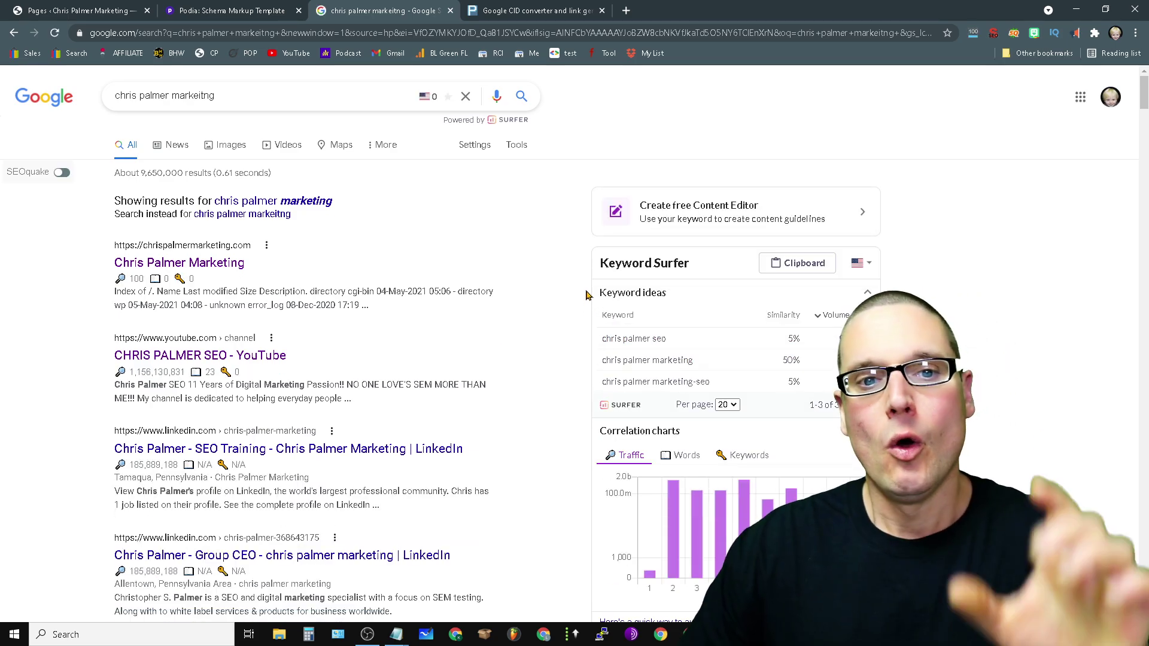
- Open the Chris Palmer Marketing listing in Google Maps and view its page source
triple_click(292, 102)
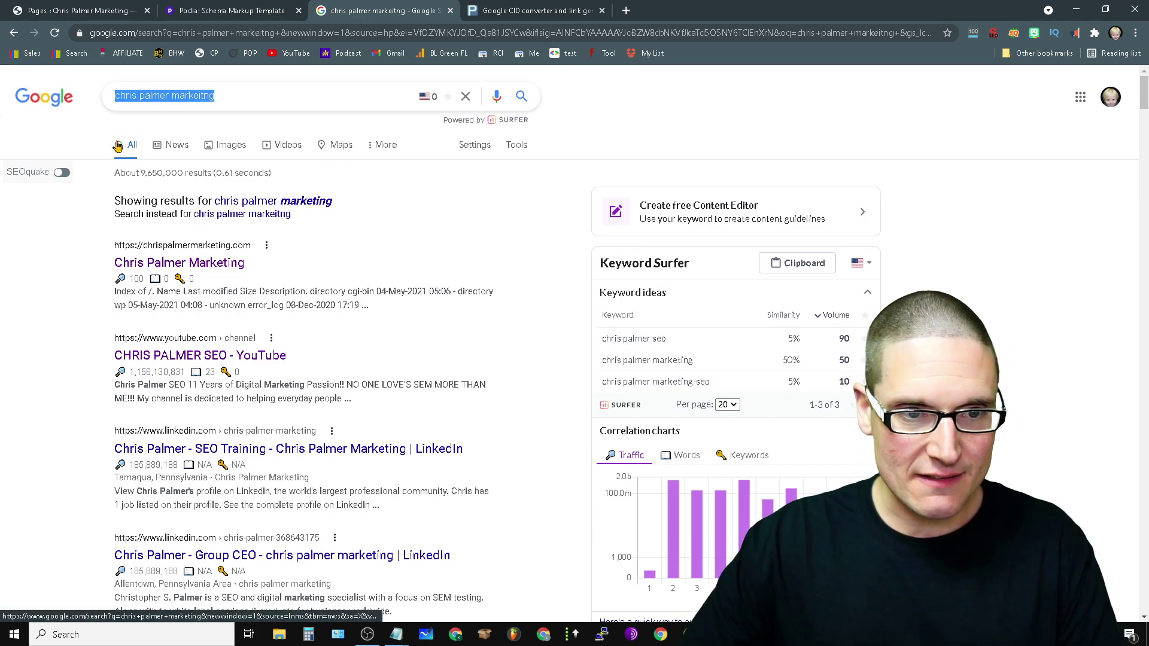
left_click(337, 146)
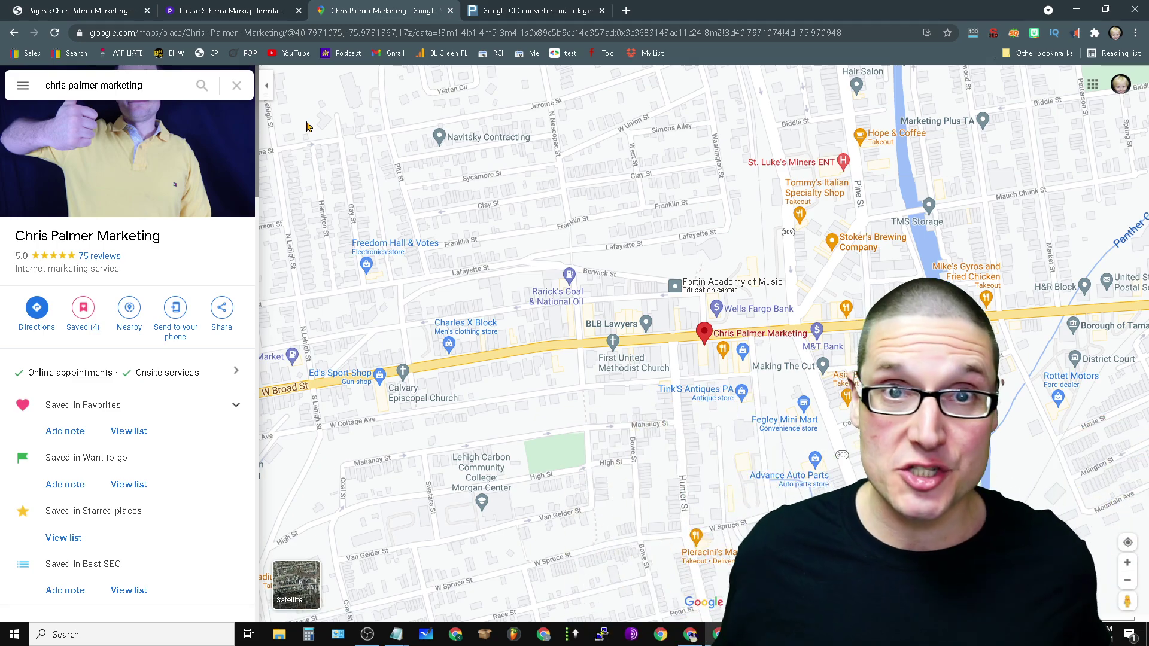
right_click(179, 266)
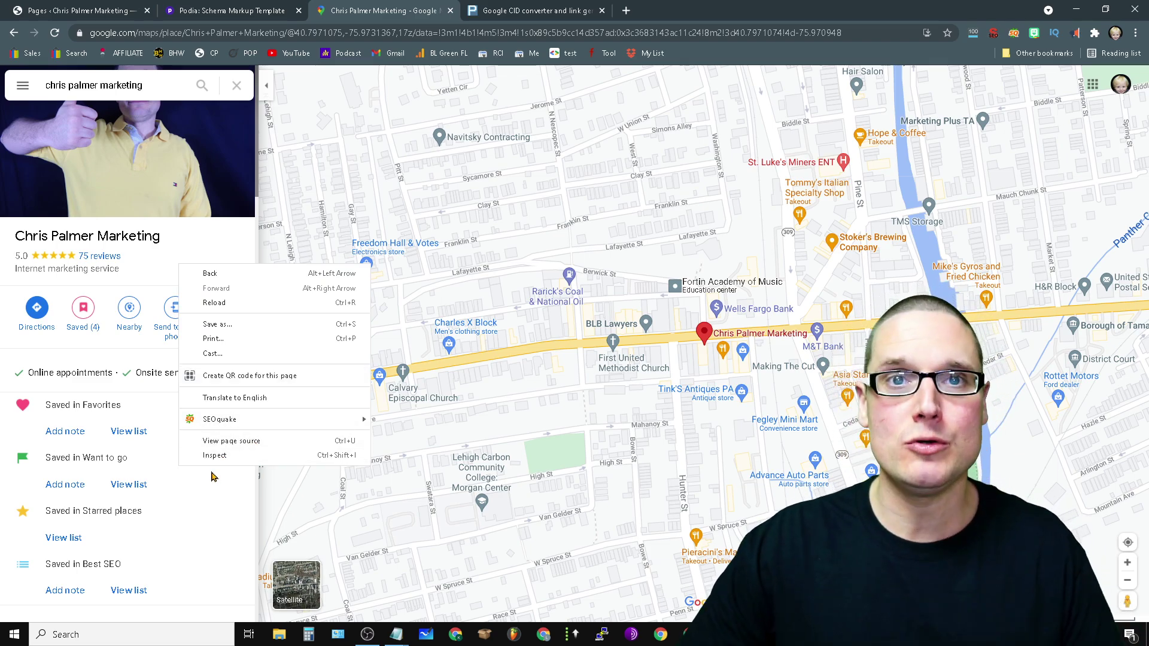
left_click(278, 443)
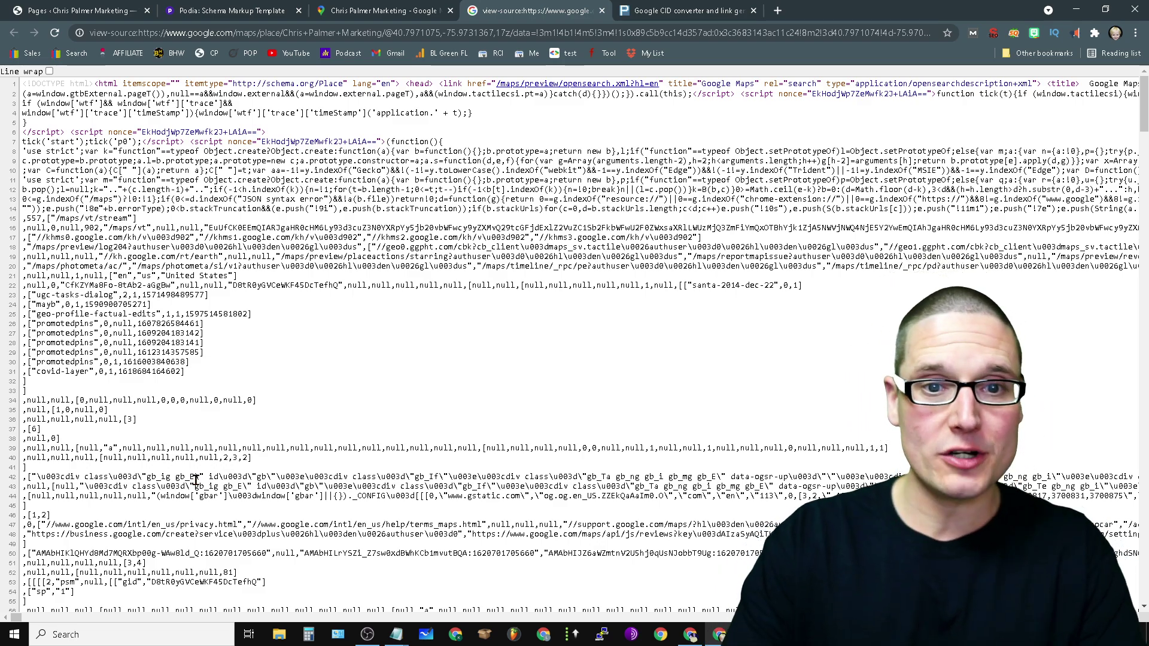
- Try to find "#lrd" in the listing's page source and clear the search term
key("ctrl+f")
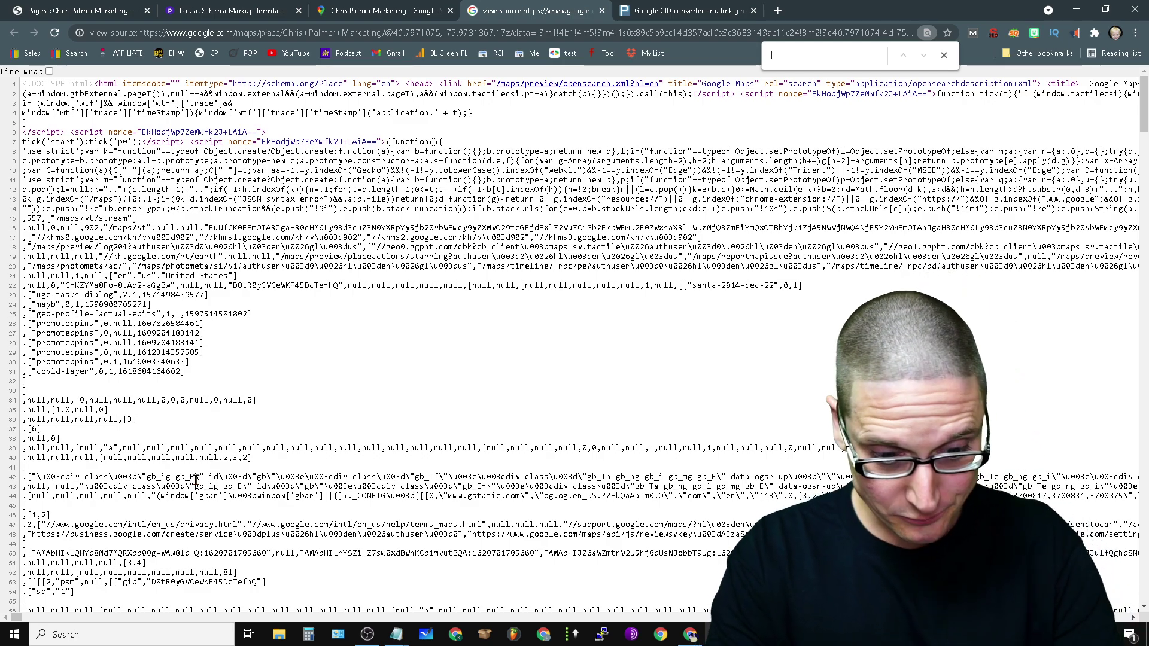
type("#lrd")
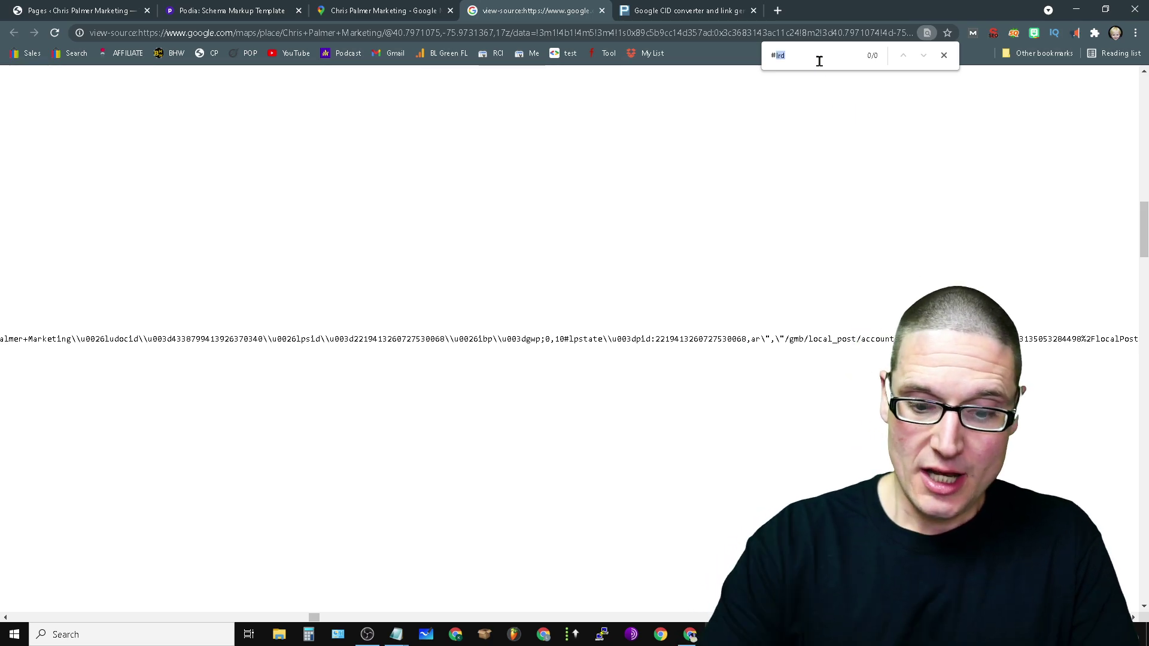
key("BackSpace")
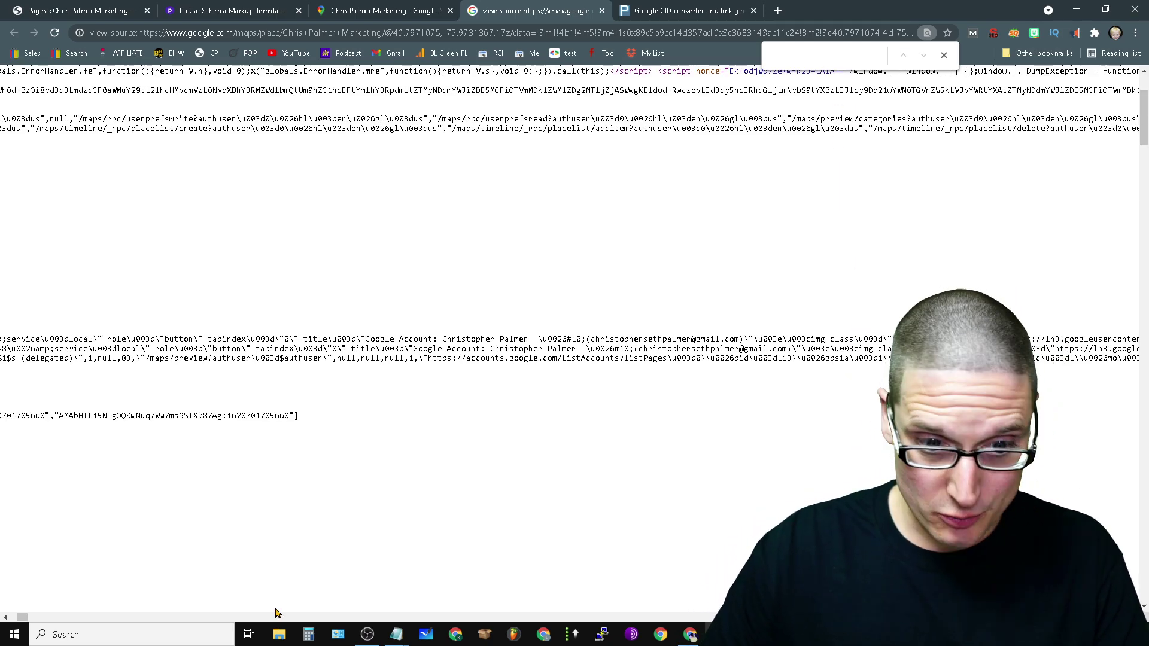
left_click_drag(22, 617, 13, 617)
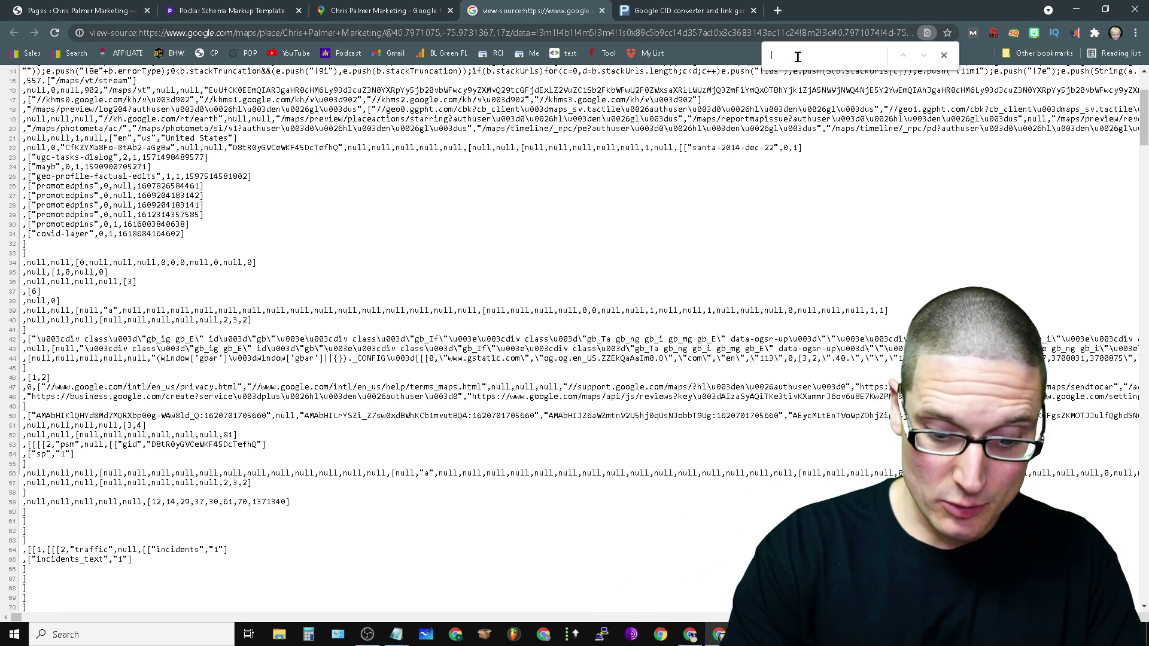
- Find "ludocid" in the page source and highlight the code around the match
type("ludocid")
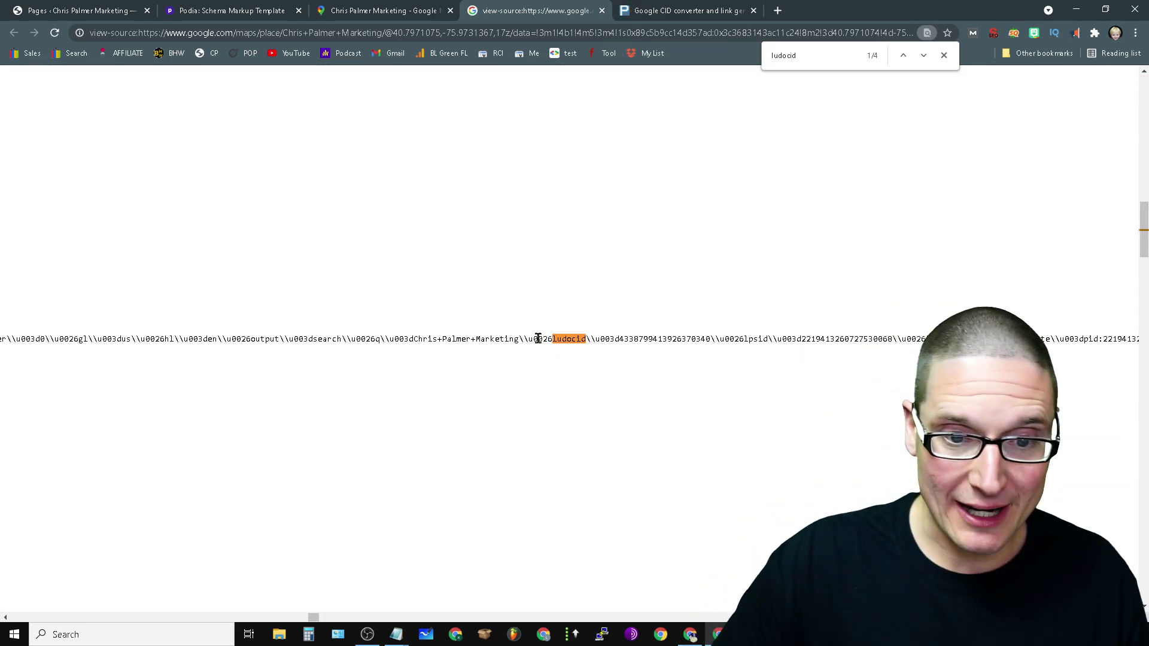
left_click_drag(538, 339, 1075, 356)
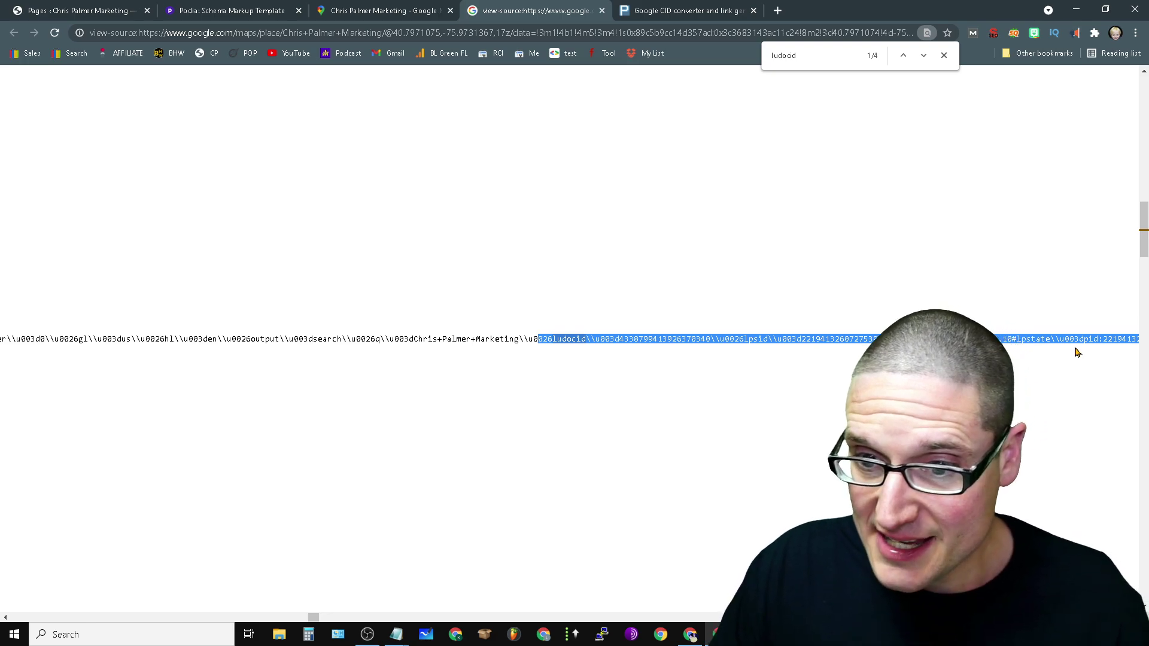
left_click(979, 339)
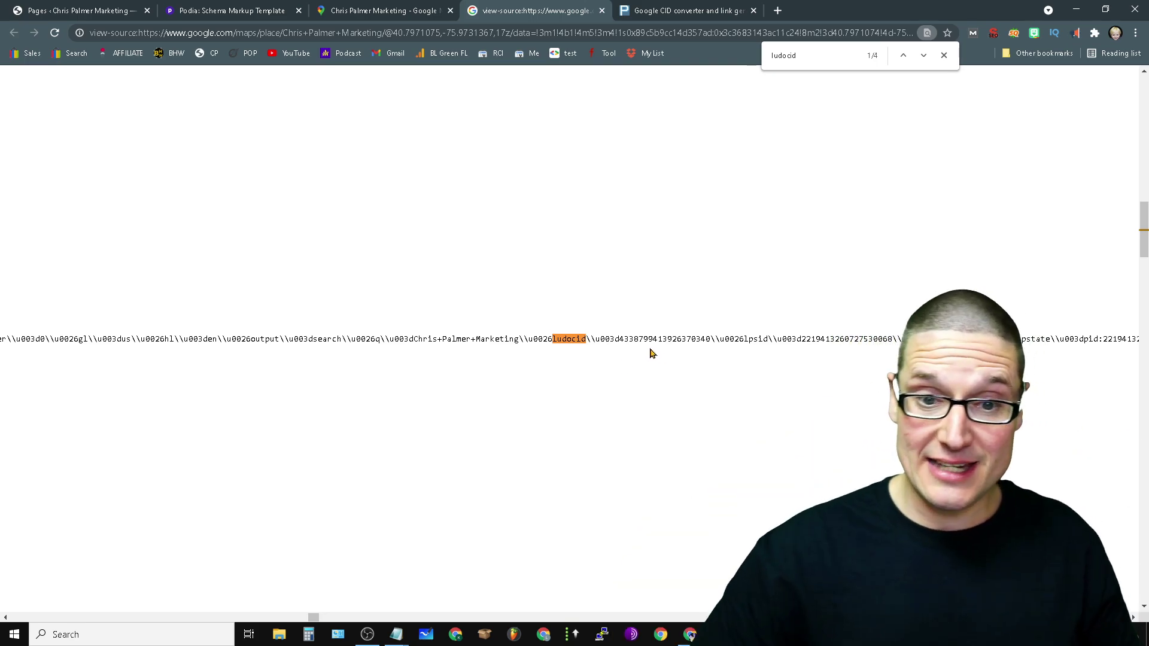
- Copy the CID number that follows "ludocid" in the code and close the page source
left_click_drag(599, 339, 619, 342)
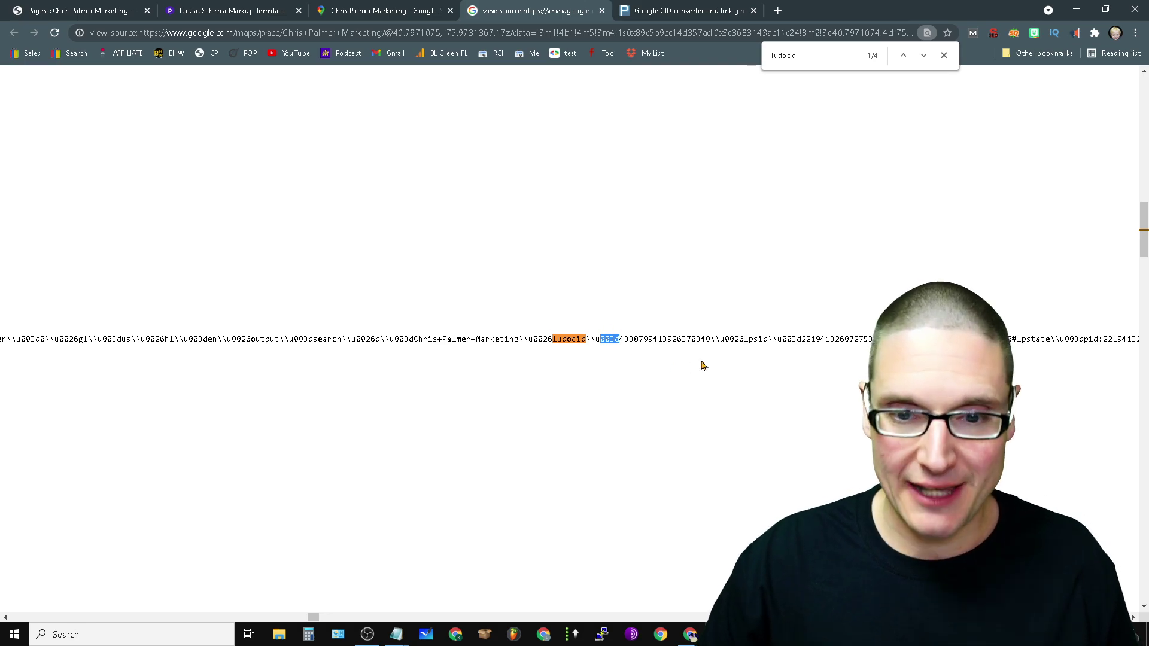
left_click_drag(710, 339, 620, 339)
right_click(638, 335)
left_click(652, 352)
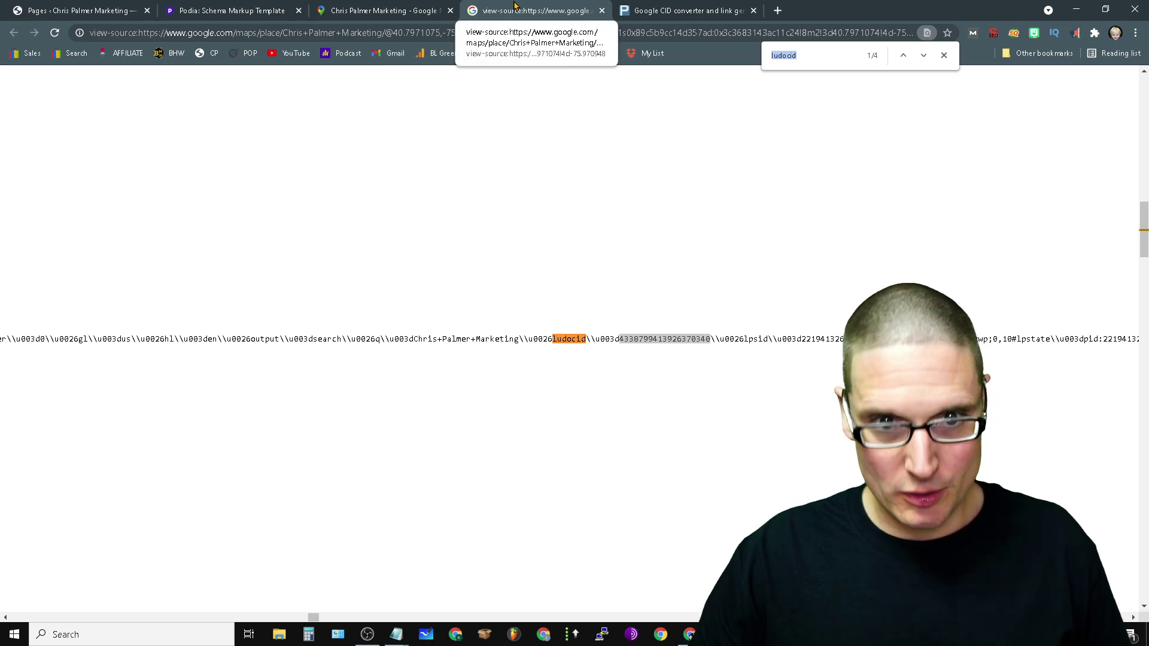
left_click(601, 11)
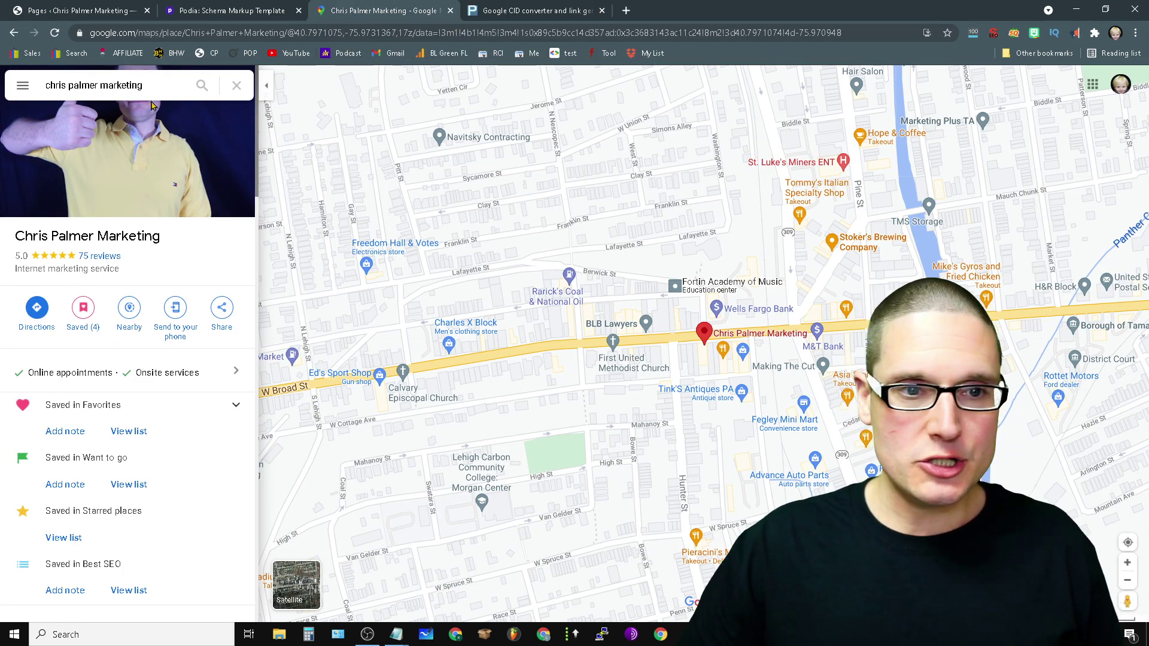
- Copy the full Google Maps URL of the Chris Palmer Marketing listing
left_click_drag(167, 83, 43, 85)
left_click(254, 36)
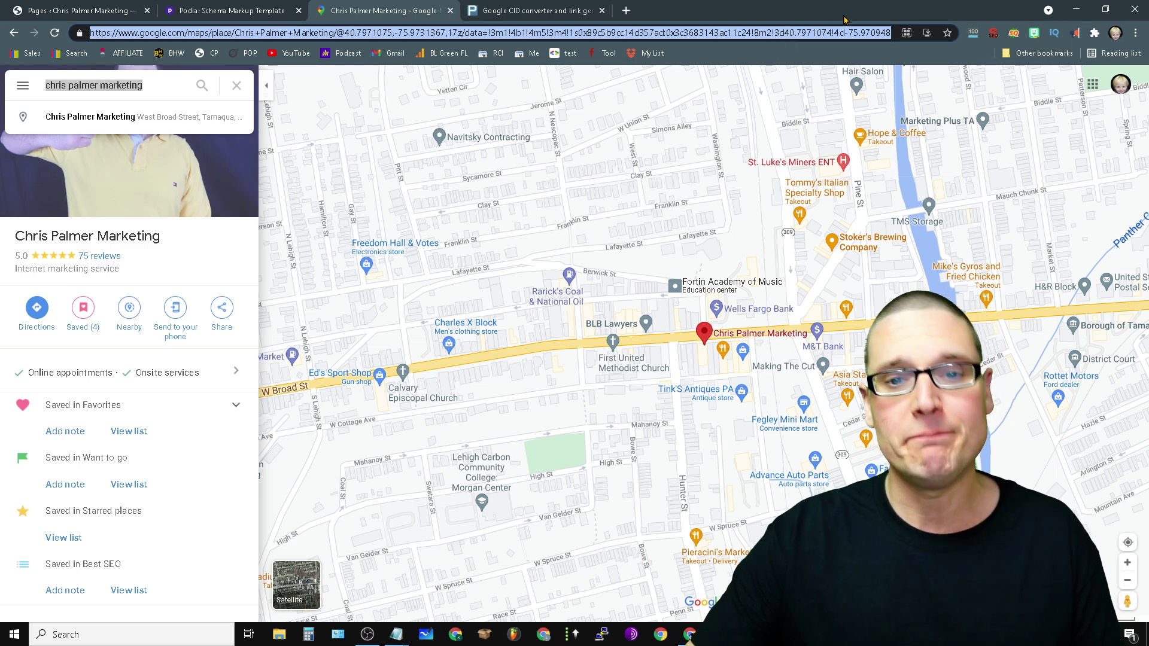
right_click(823, 36)
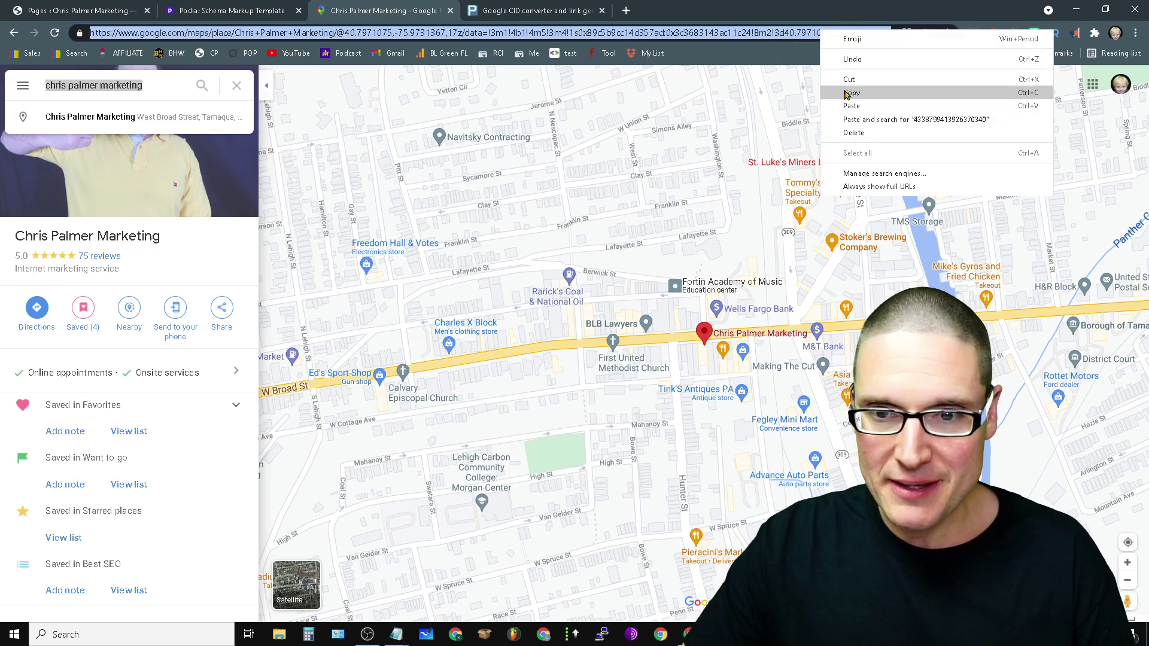
left_click(847, 93)
- Switch to the PlePer site and open a fresh CID converter and link generator page
left_click(527, 10)
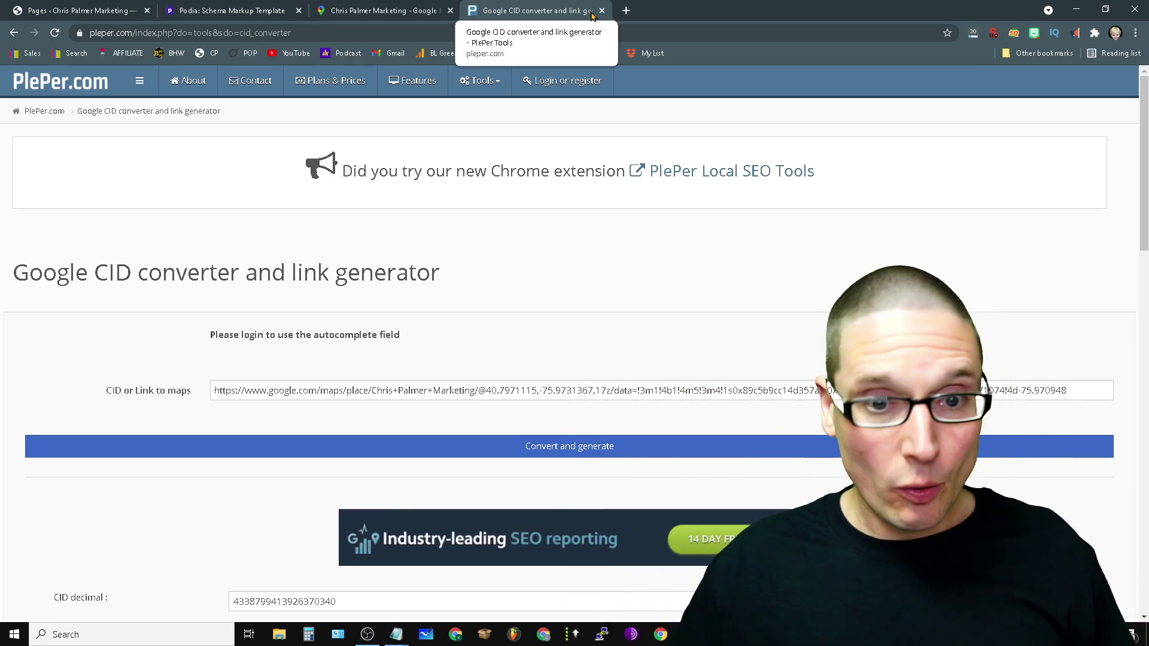
left_click(482, 82)
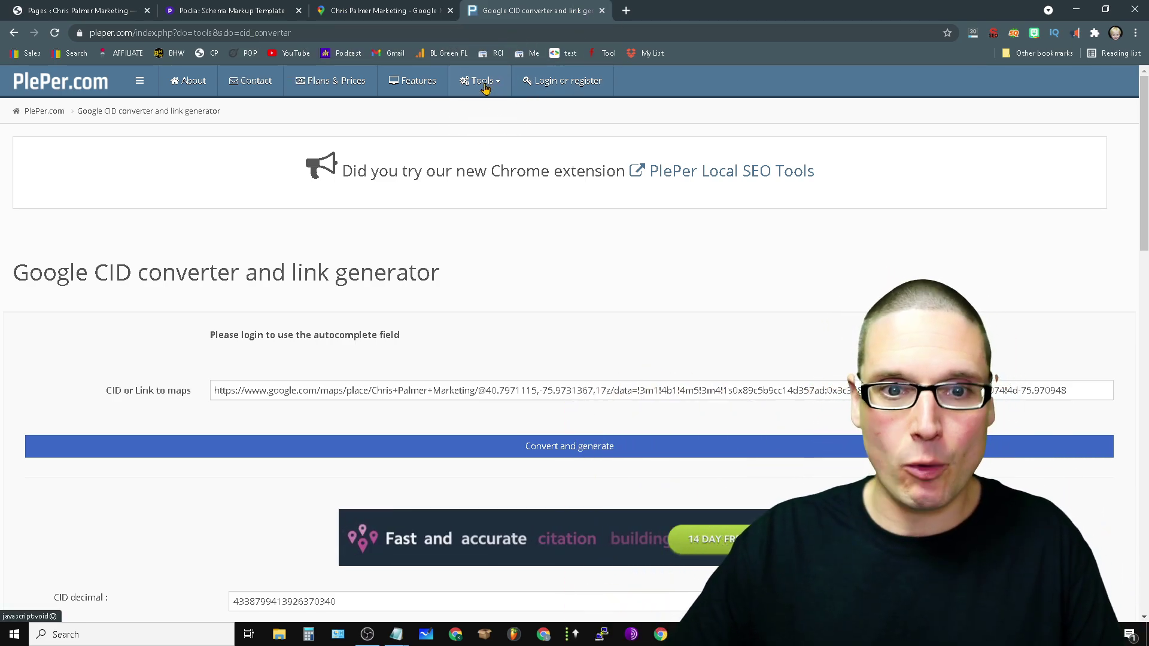
left_click(484, 87)
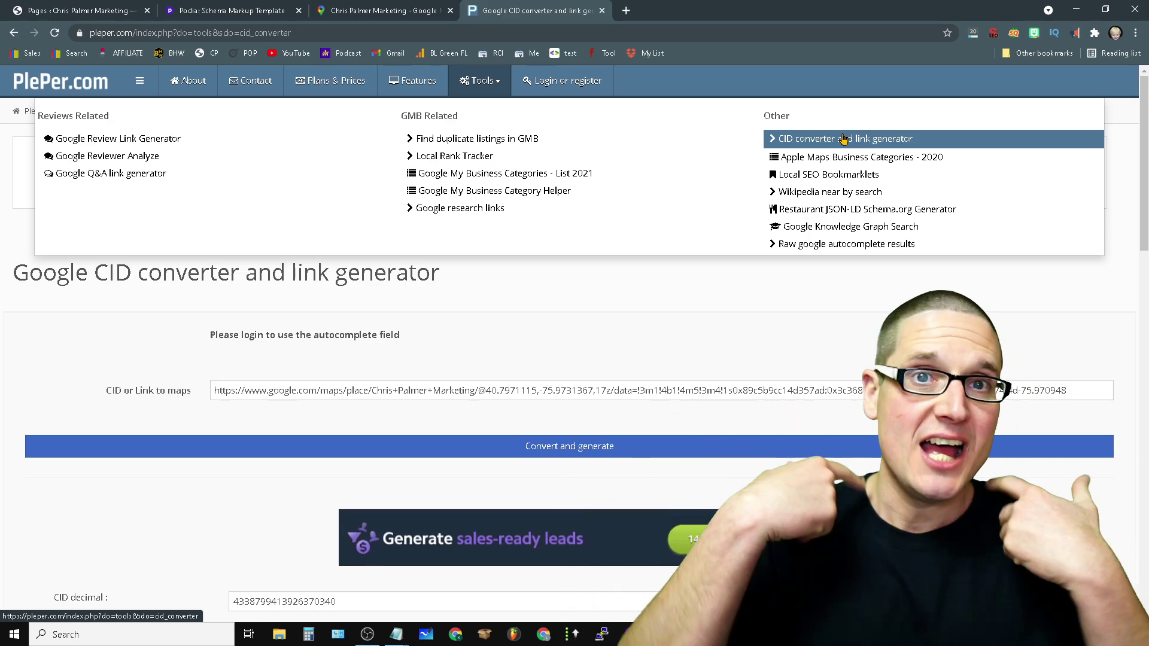
left_click(844, 139)
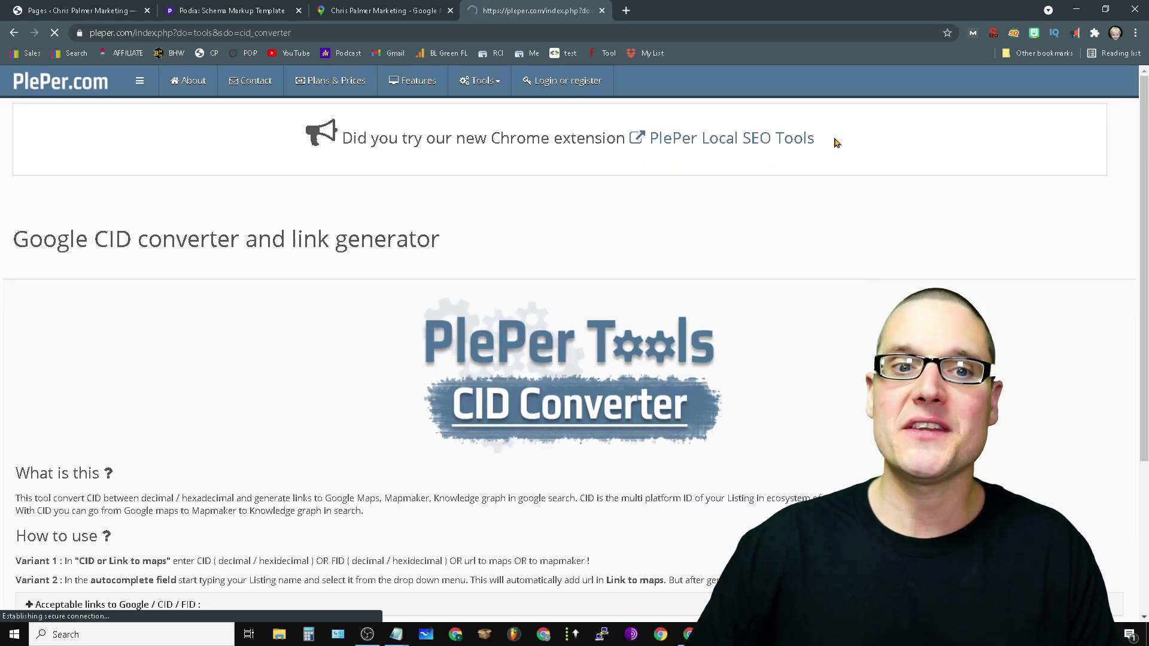
- Expand the acceptable Google link and CID / FID formats on the converter page and review them
scroll(875, 255, "down", 3)
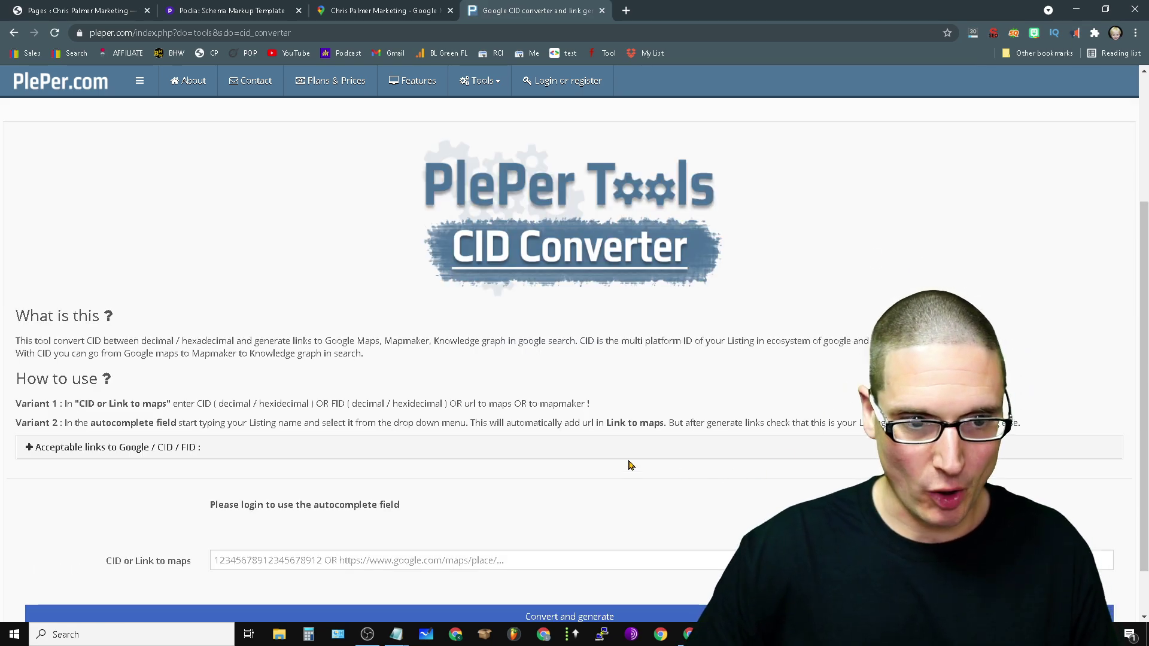
scroll(184, 500, "down", 1)
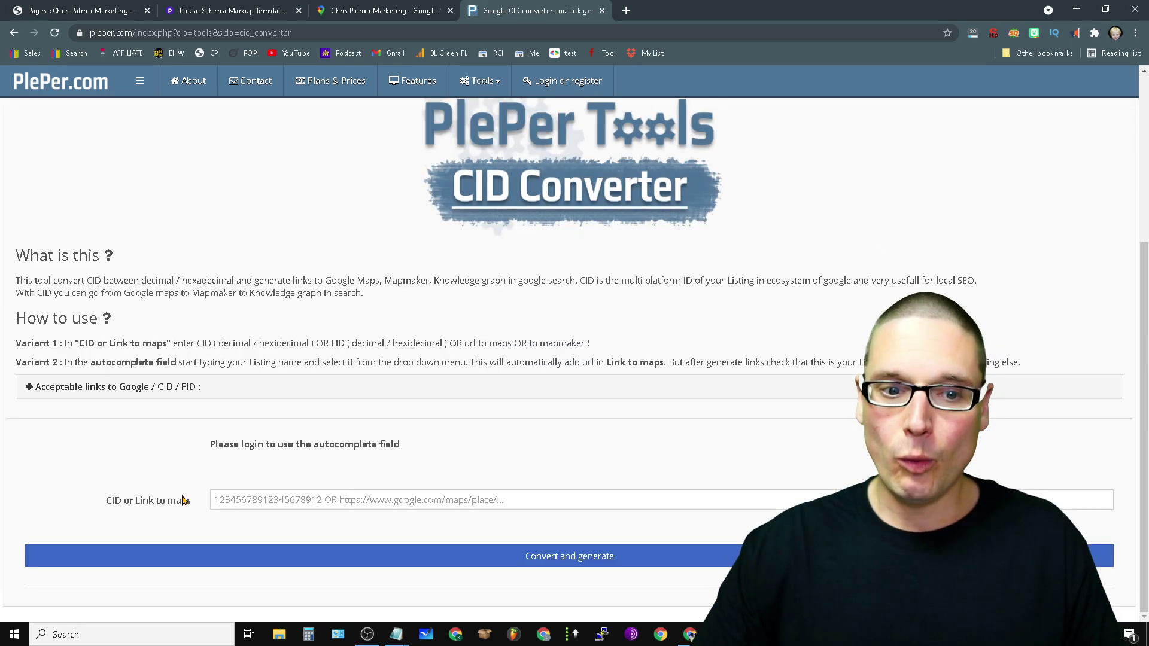
left_click(187, 388)
scroll(546, 492, "down", 3)
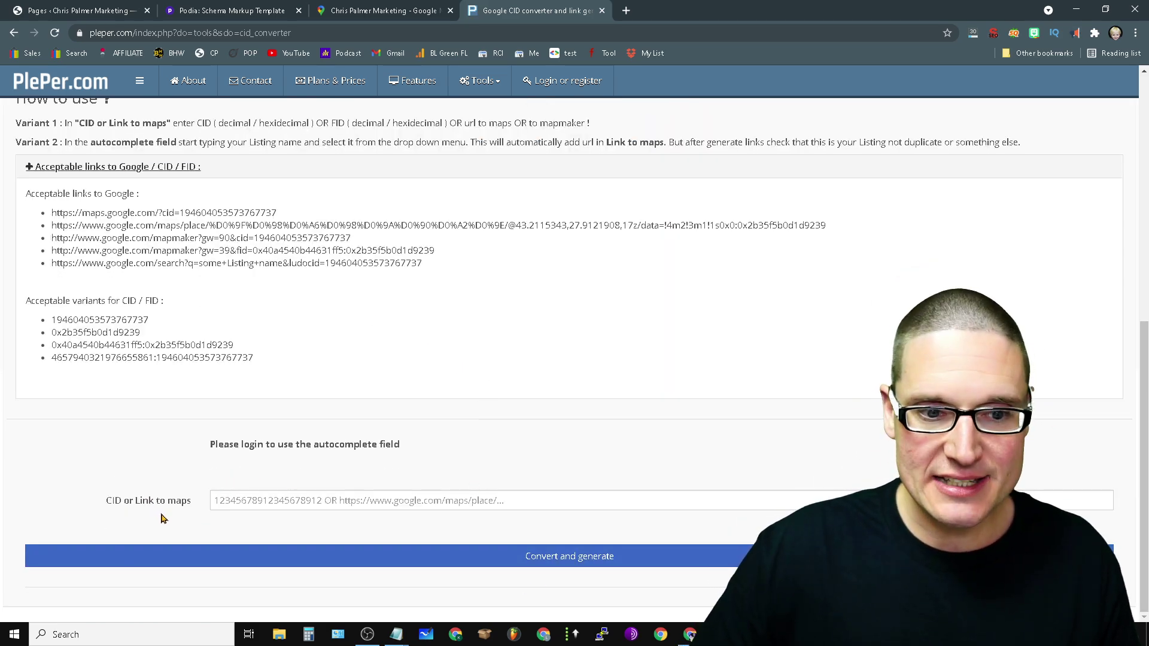
- Convert the copied Google Maps listing URL with the CID converter and select the resulting decimal CID
left_click(286, 506)
right_click(292, 499)
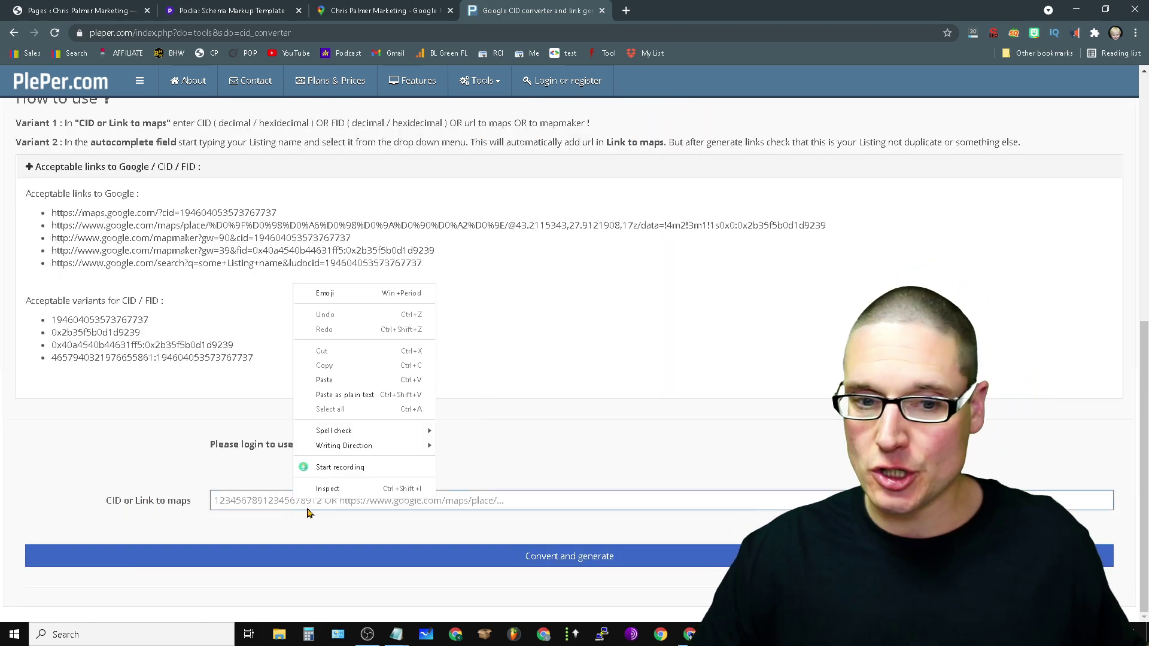
left_click(365, 381)
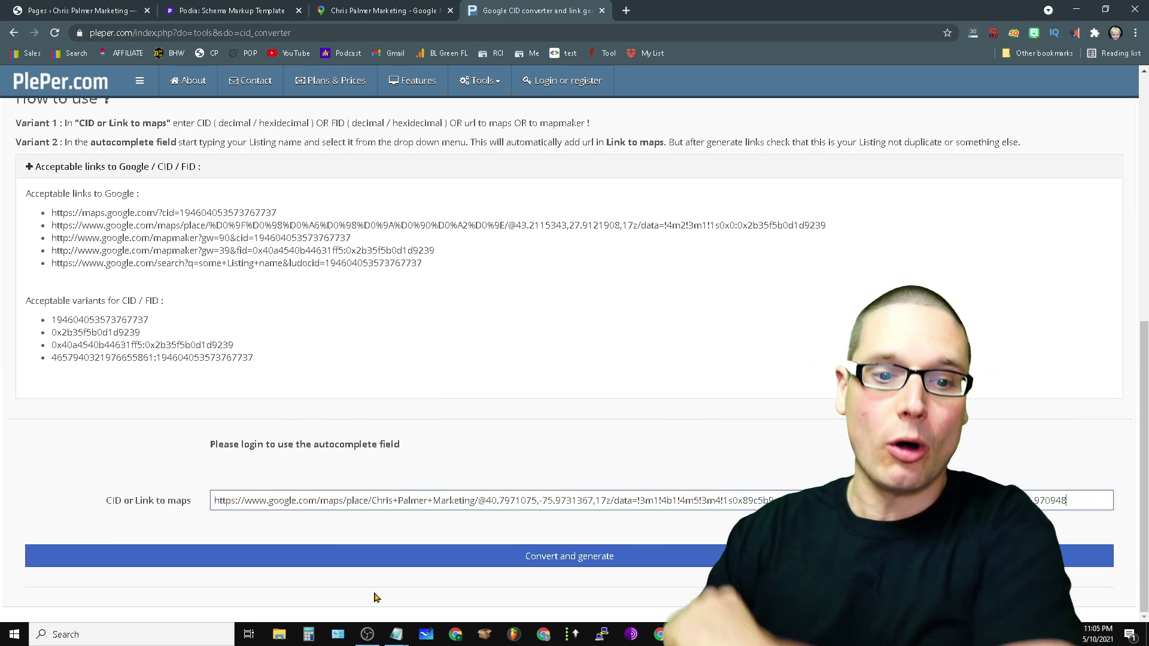
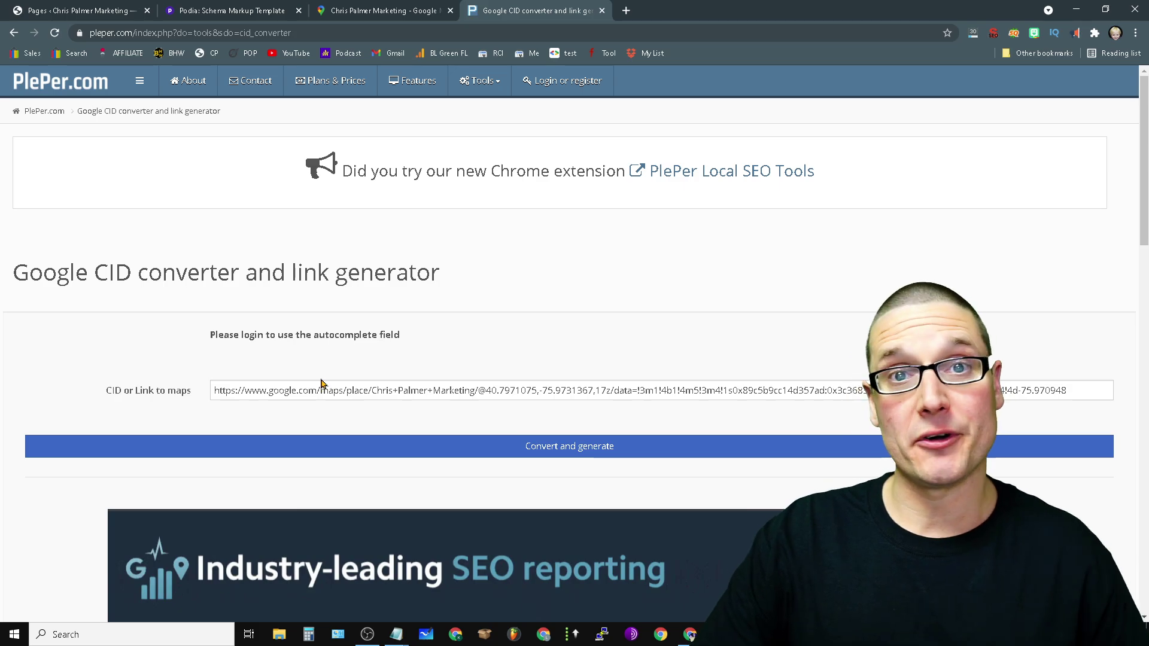
scroll(327, 219, "down", 6)
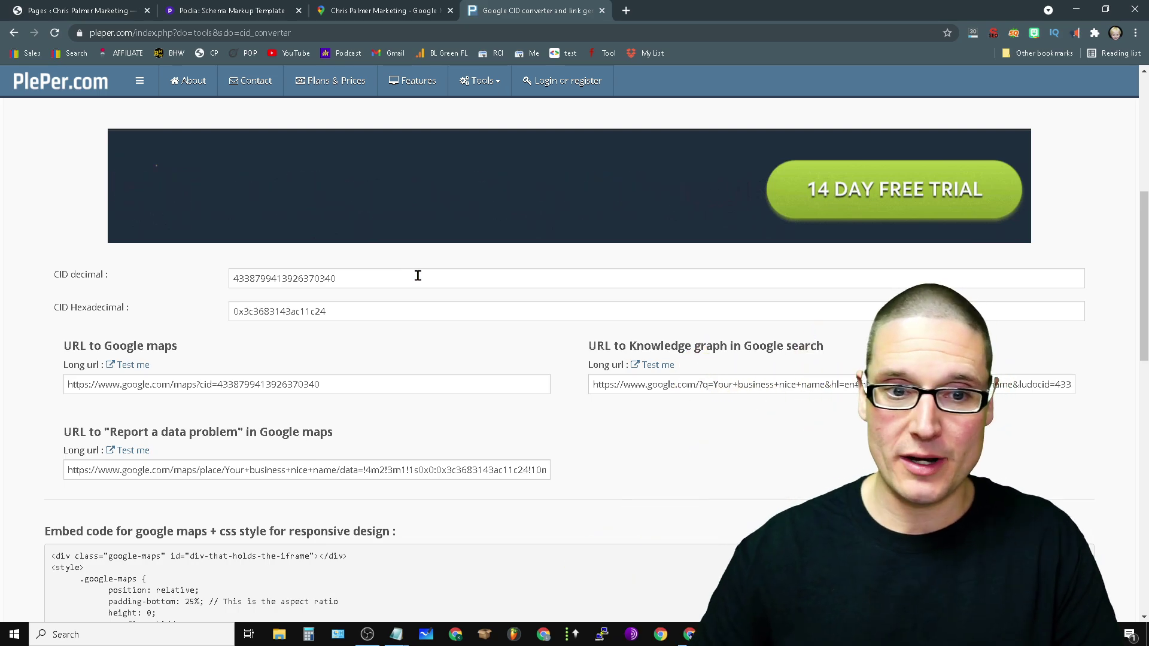
left_click_drag(339, 279, 247, 287)
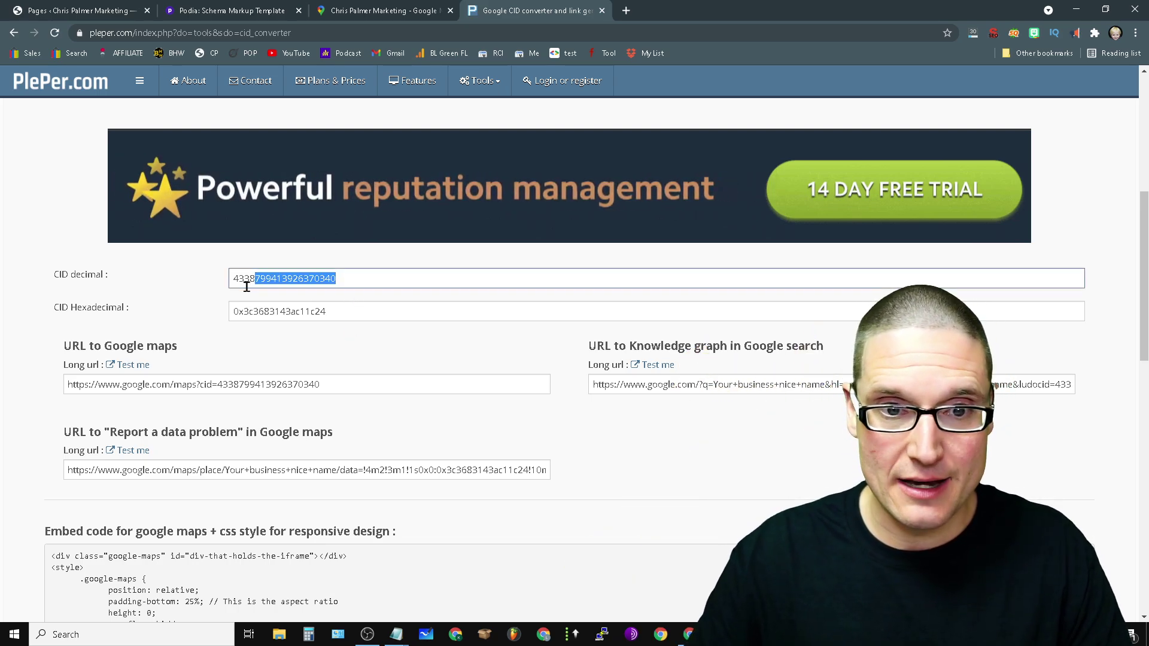
- Return to the Google Maps listing, reopen its page source and find "ludocid" to compare the CID
left_click(375, 9)
right_click(193, 262)
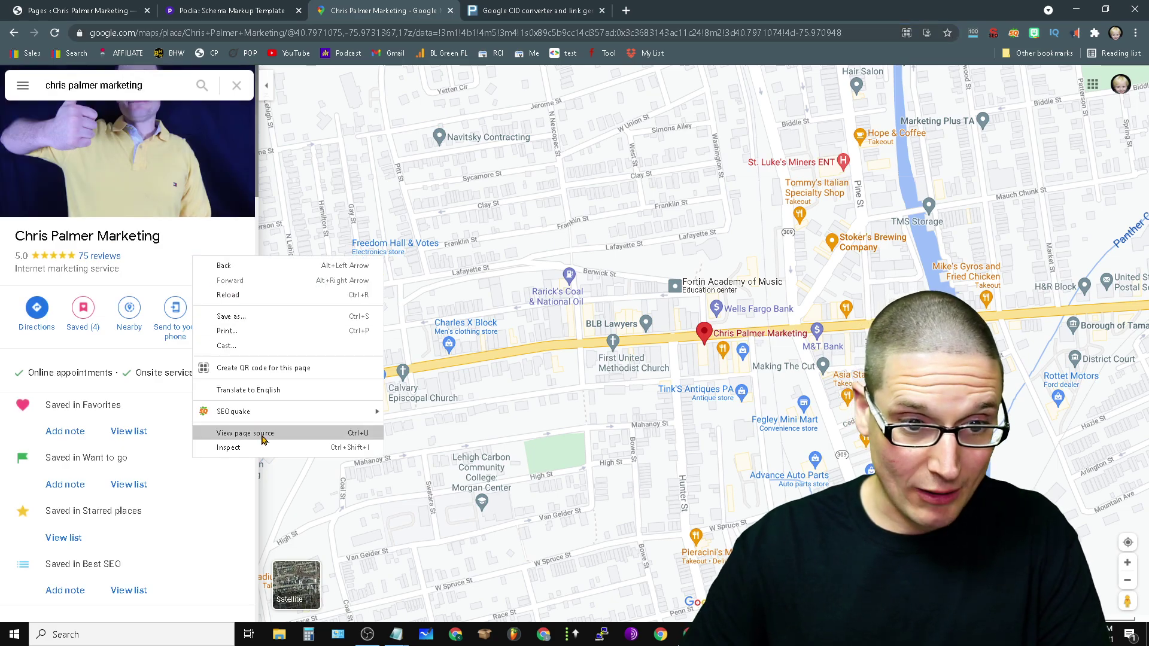
left_click(260, 436)
key("ctrl+f")
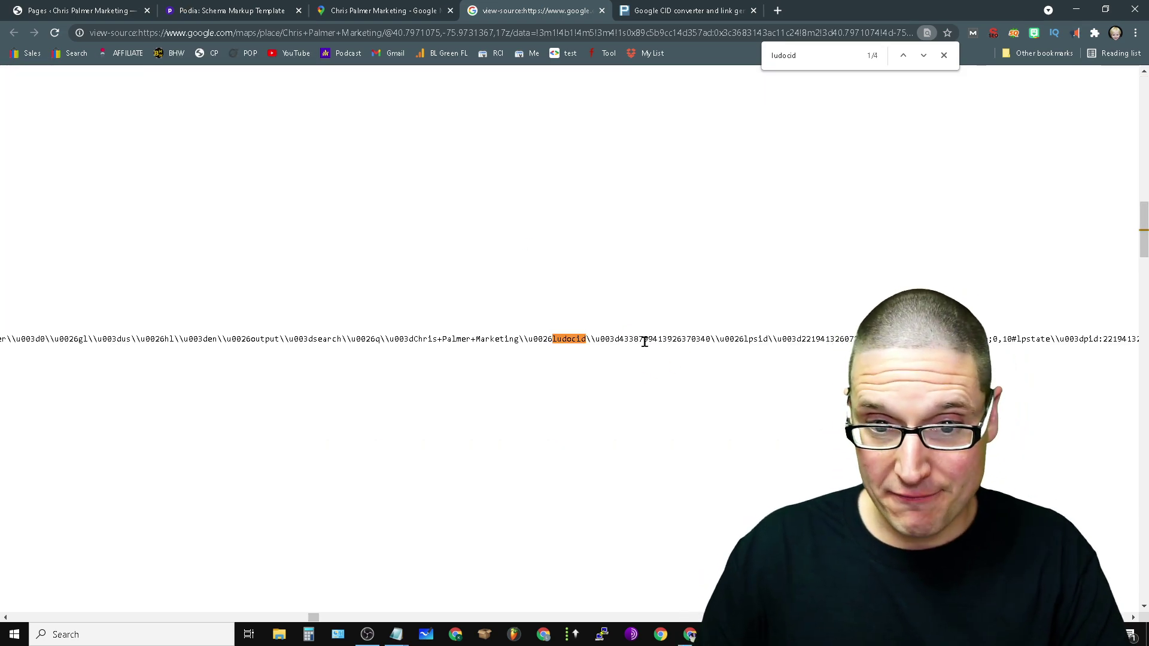
- Select the number following "ludocid" in the page source and compare it with the decimal CID on the converter page
left_click_drag(628, 352, 621, 340)
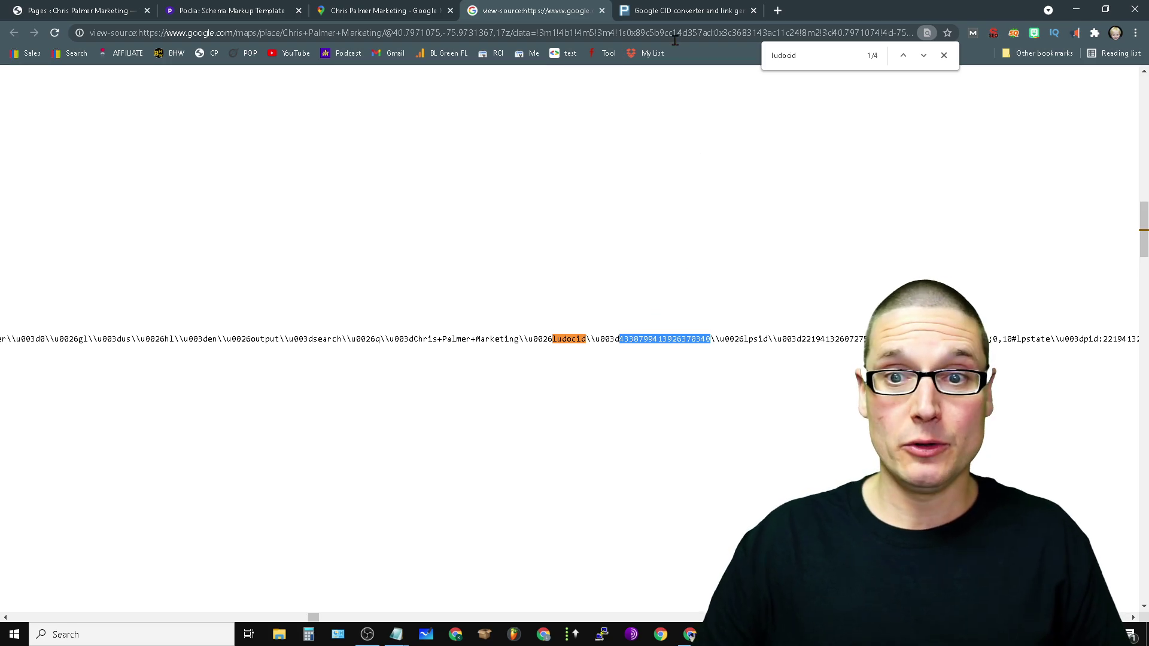
left_click(688, 10)
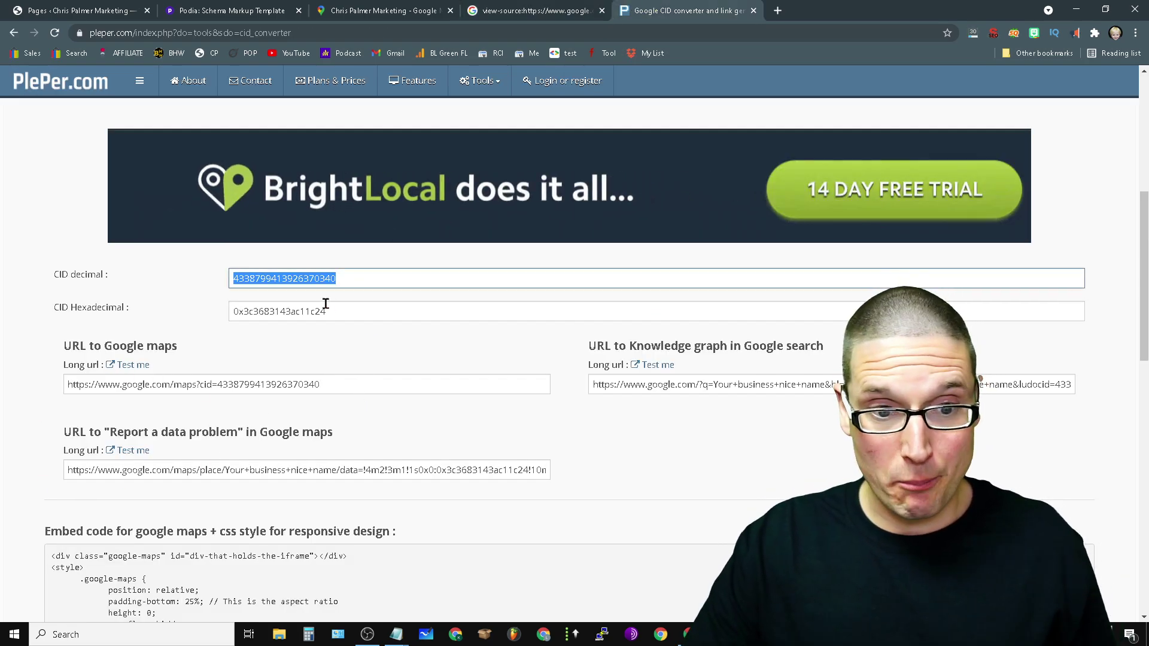
left_click_drag(376, 272, 120, 280)
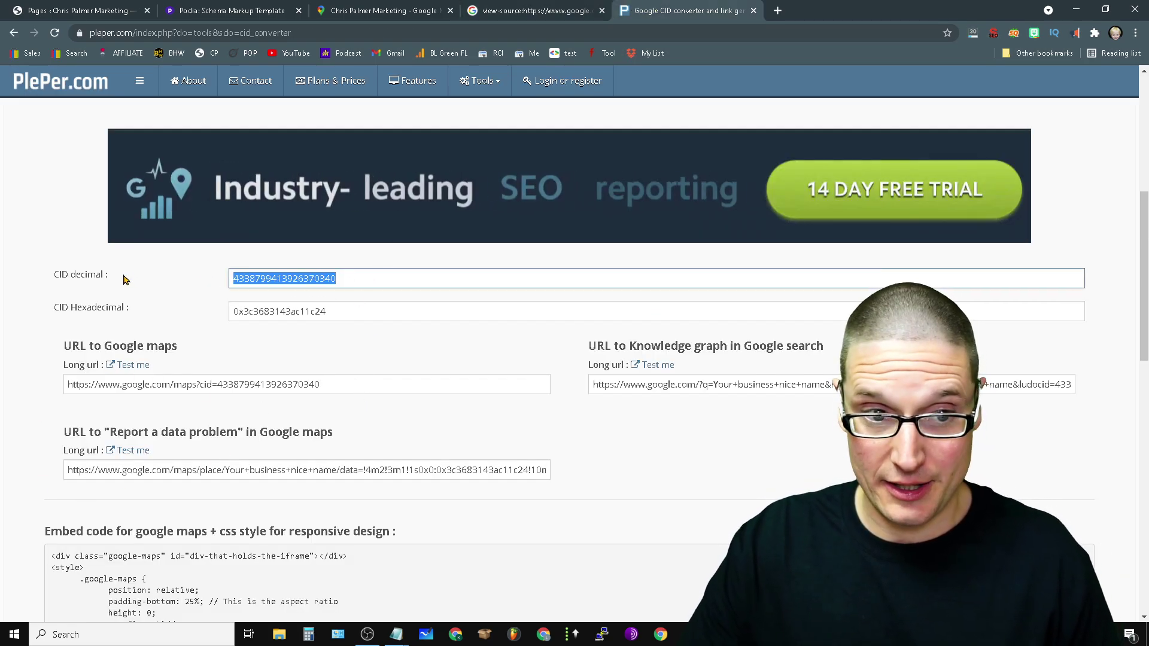
- Review the converter's hexadecimal CID, its Google Maps URL against the open Maps listing, and the Knowledge graph URL
left_click_drag(387, 317, 256, 309)
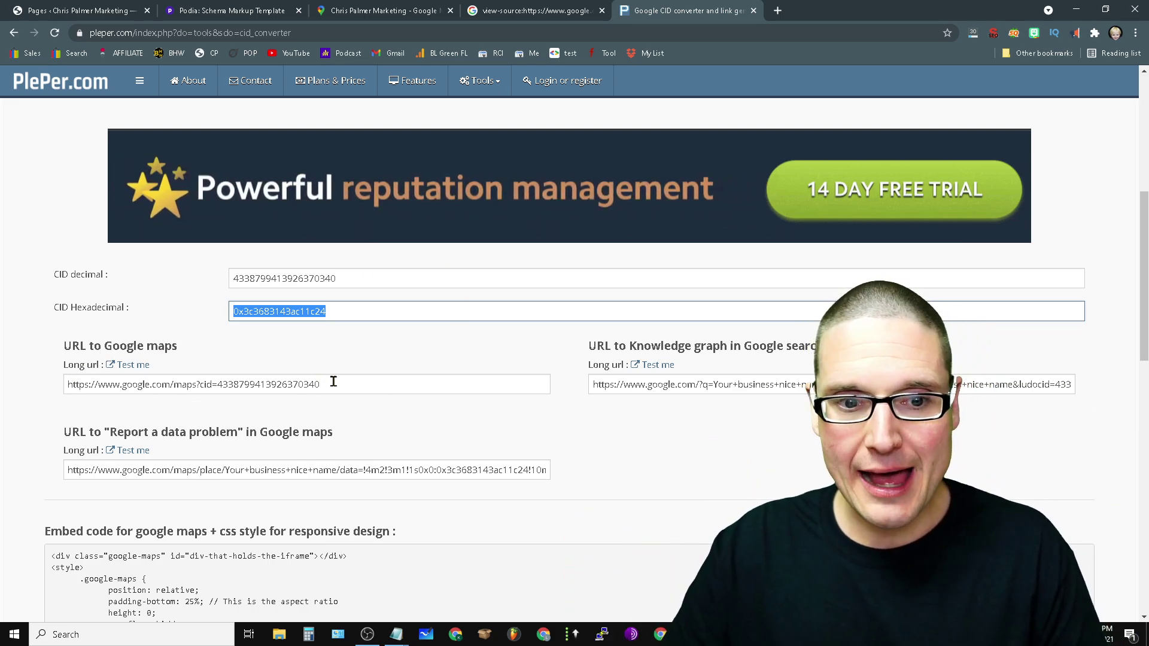
left_click_drag(334, 381, 60, 394)
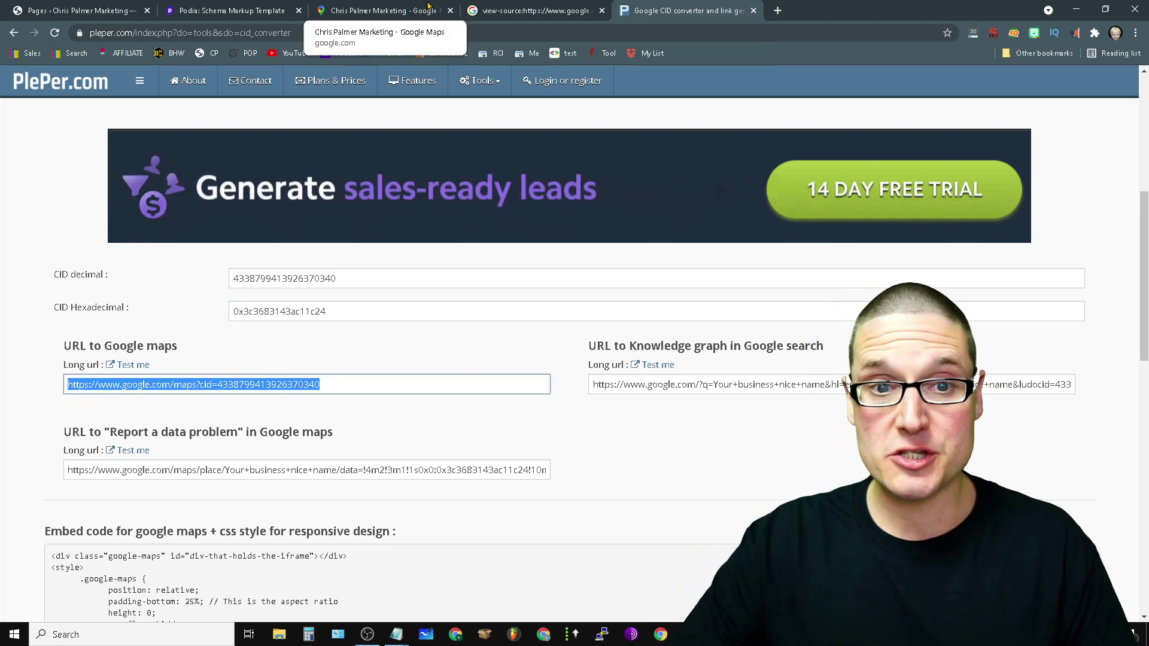
left_click(346, 10)
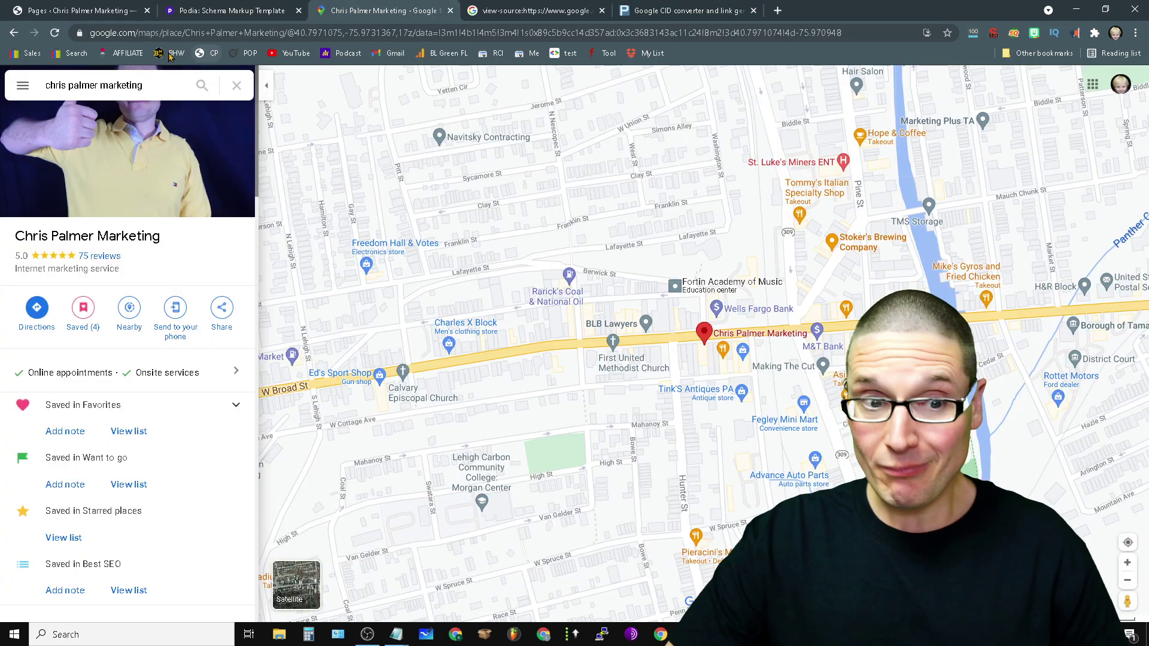
left_click(678, 5)
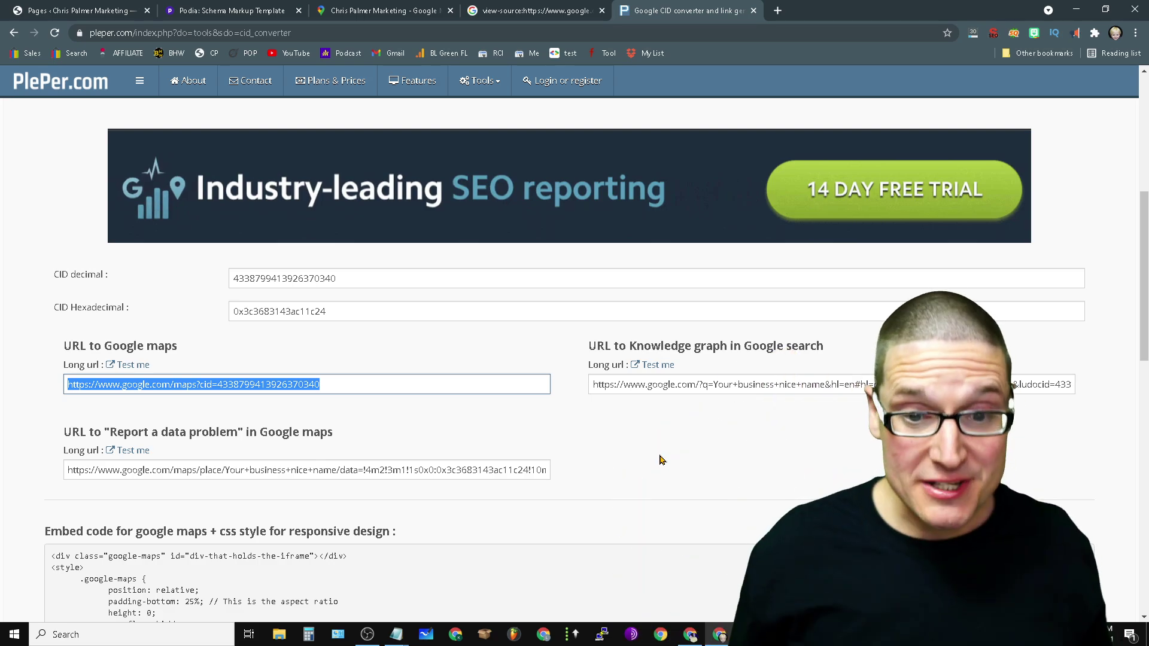
left_click_drag(825, 348, 775, 353)
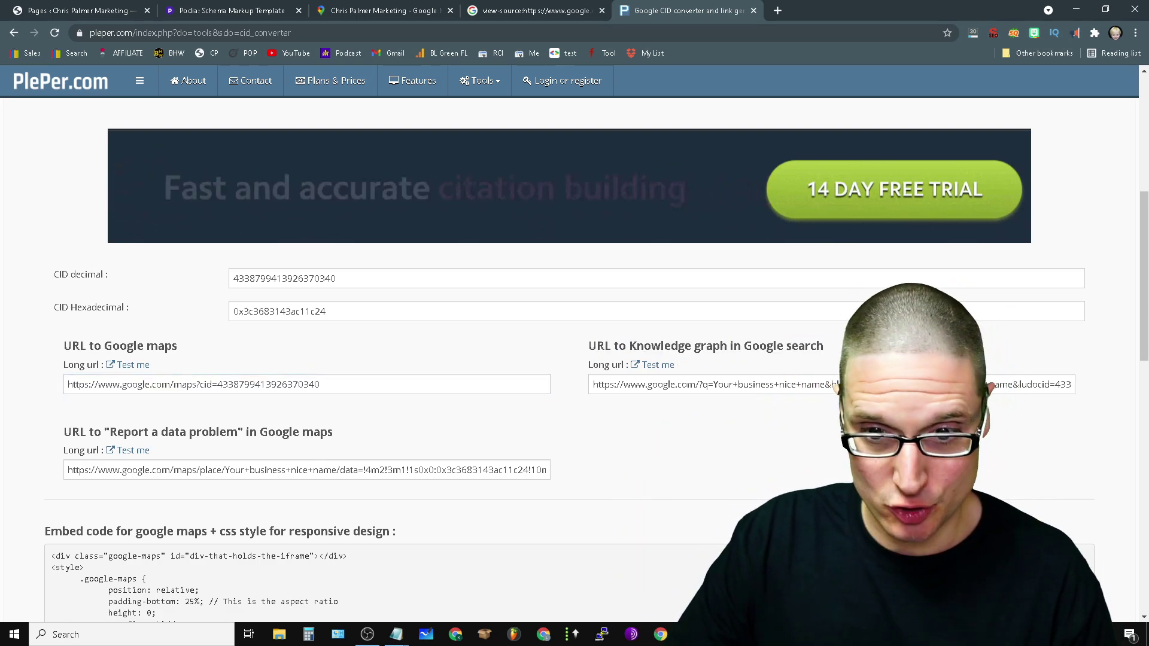
double_click(1058, 384)
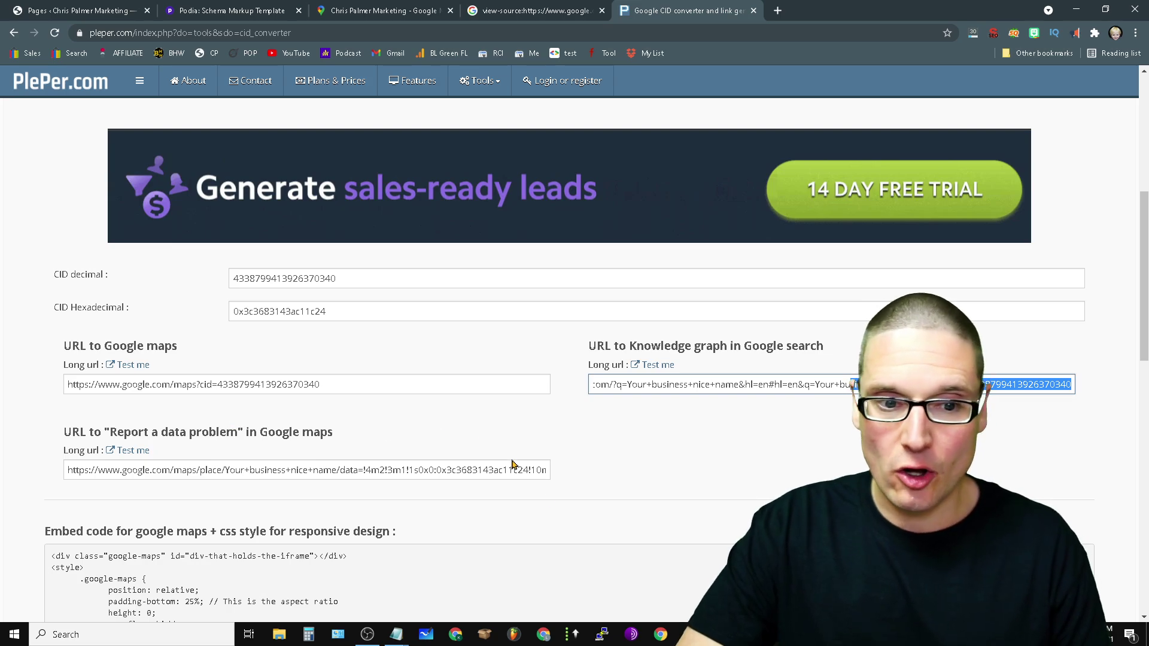
- Review the "Report a data problem" URL, the responsive Google Maps embed code and the embedded map result
left_click(525, 472)
scroll(321, 574, "up", 6)
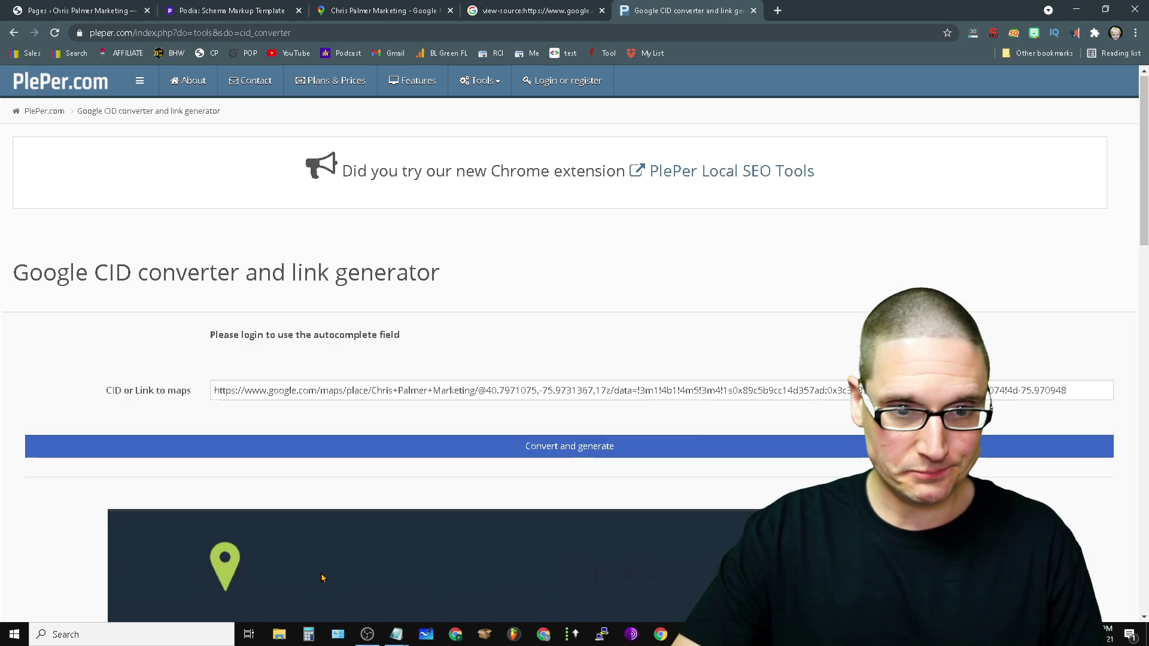
left_click(455, 450)
scroll(429, 515, "down", 4)
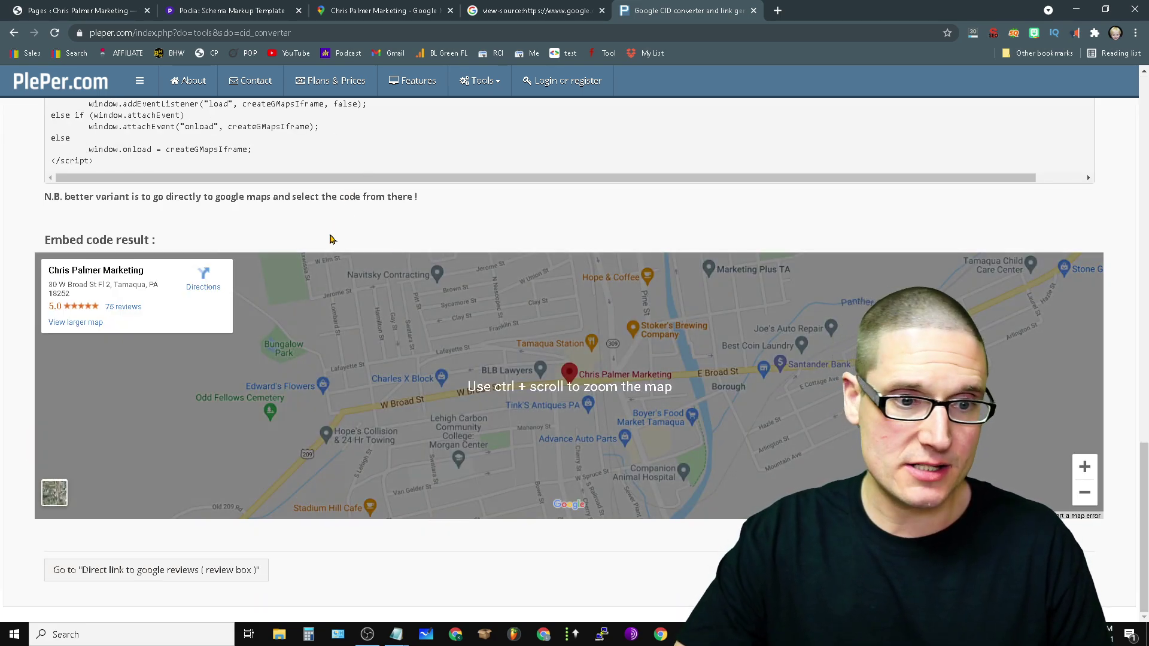
scroll(395, 453, "up", 10)
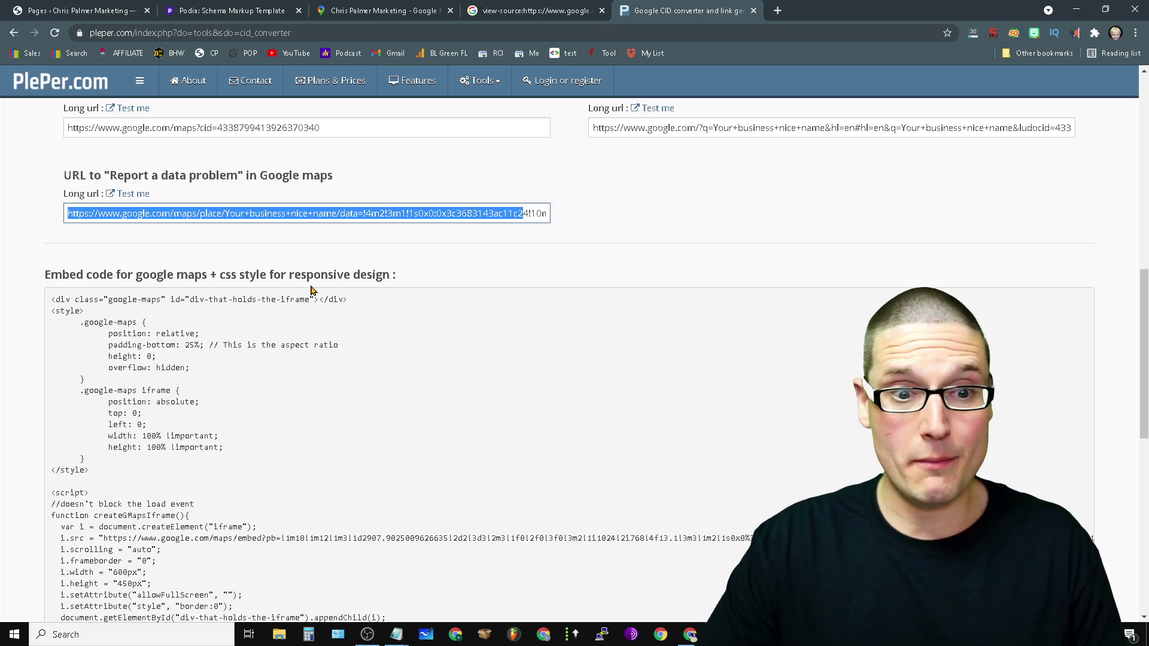
scroll(630, 349, "down", 10)
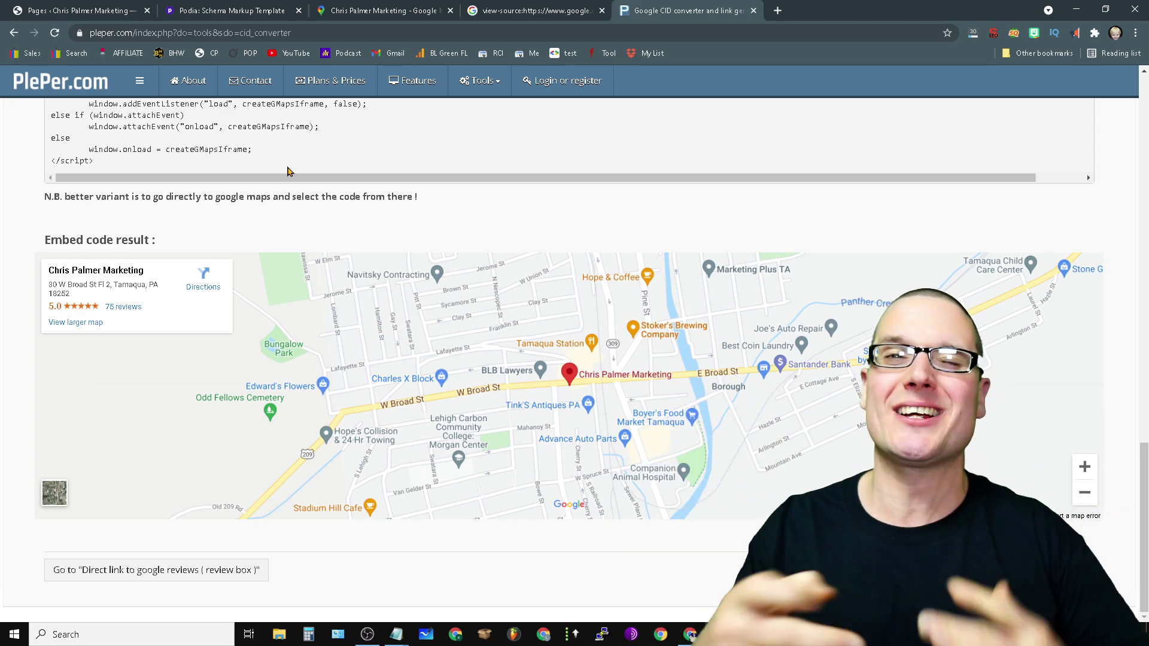
- Close the CID converter and page source pages, and search Google for "chris palmer marketing"
left_click(755, 11)
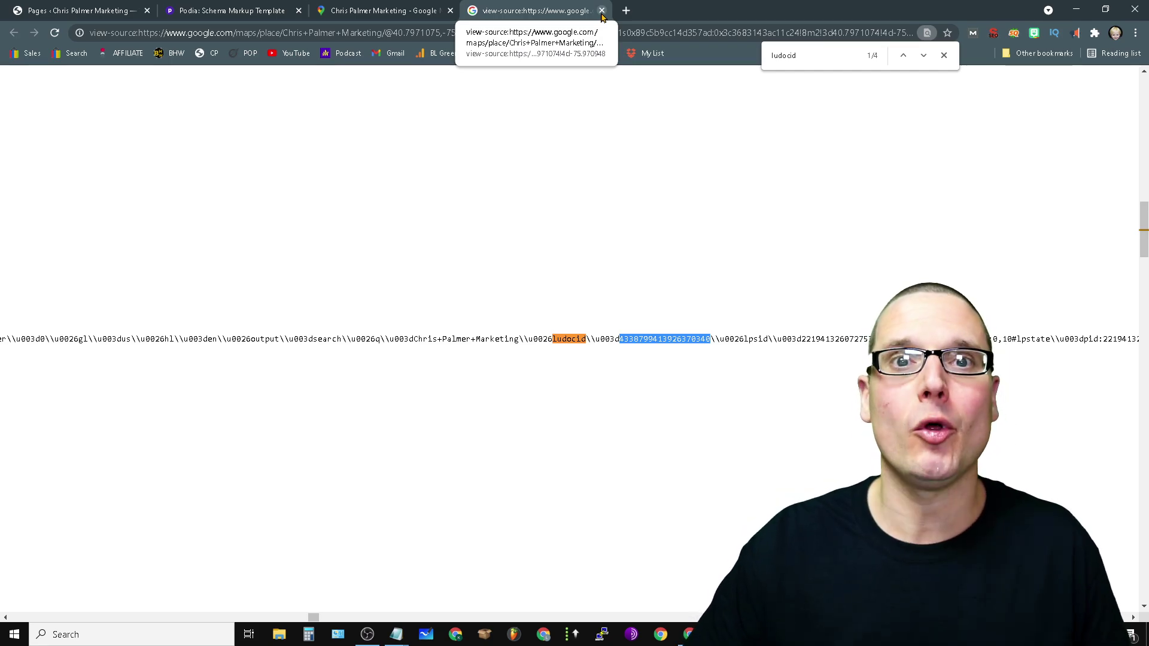
left_click(602, 11)
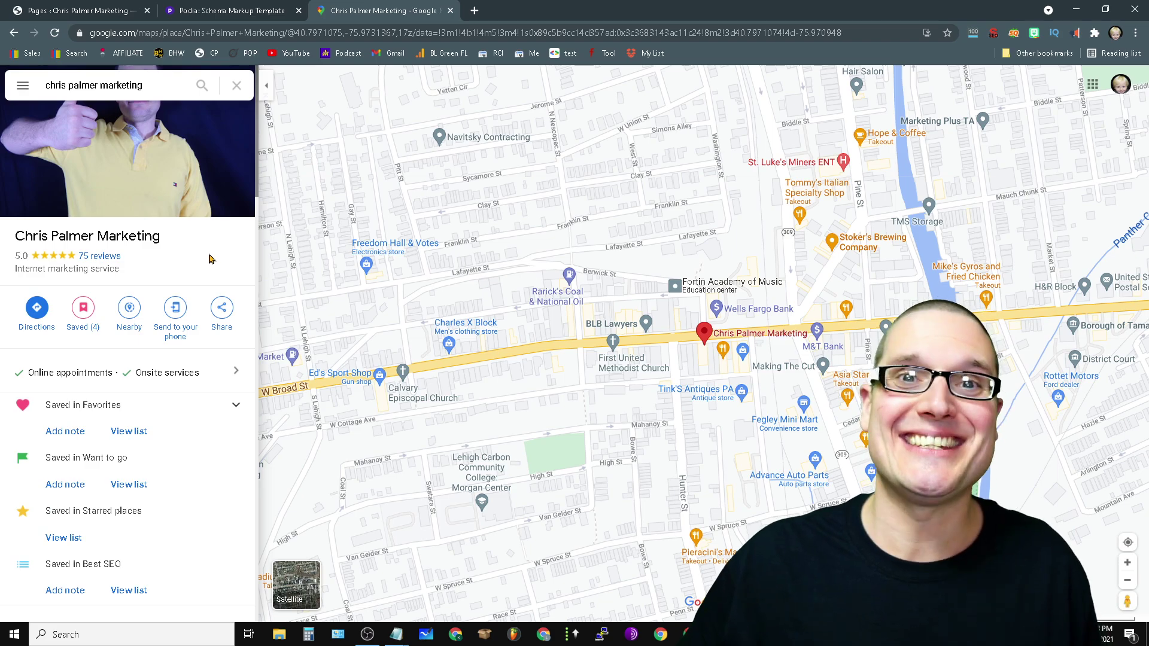
left_click(179, 33)
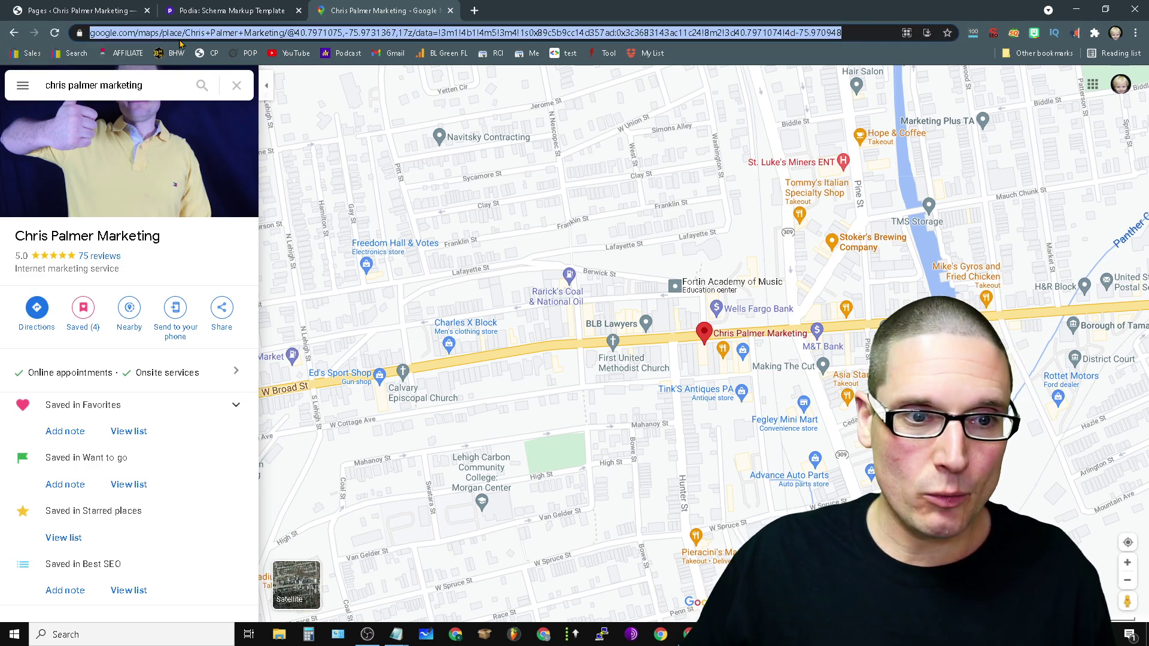
type("googl")
key("Return")
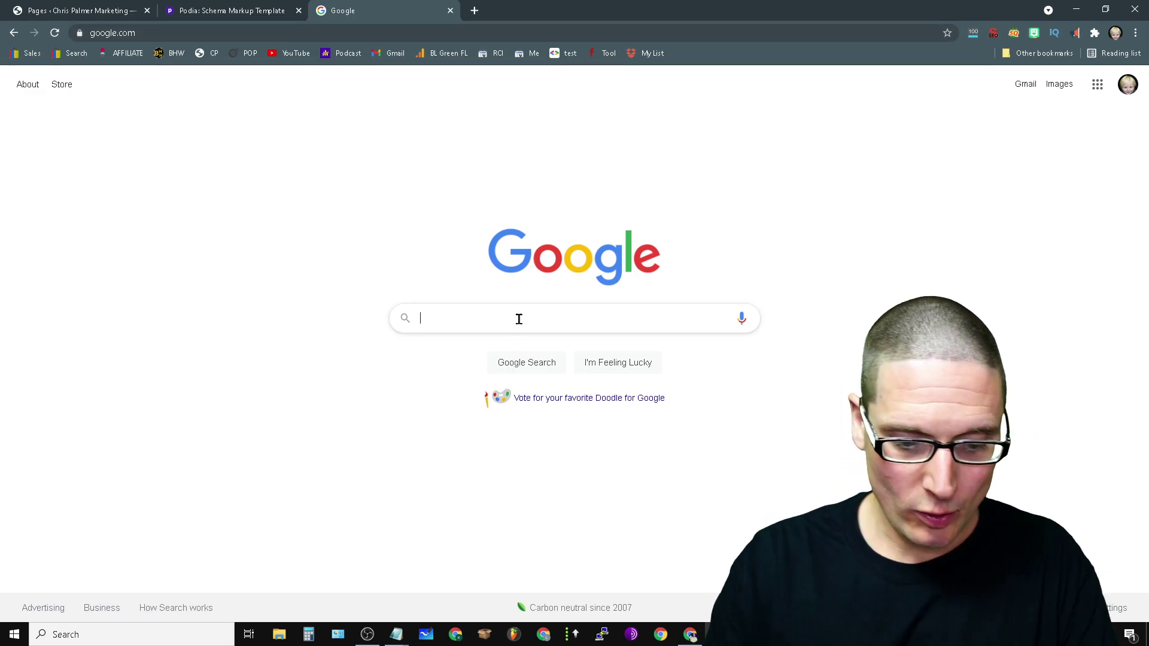
type("chris palmer mark")
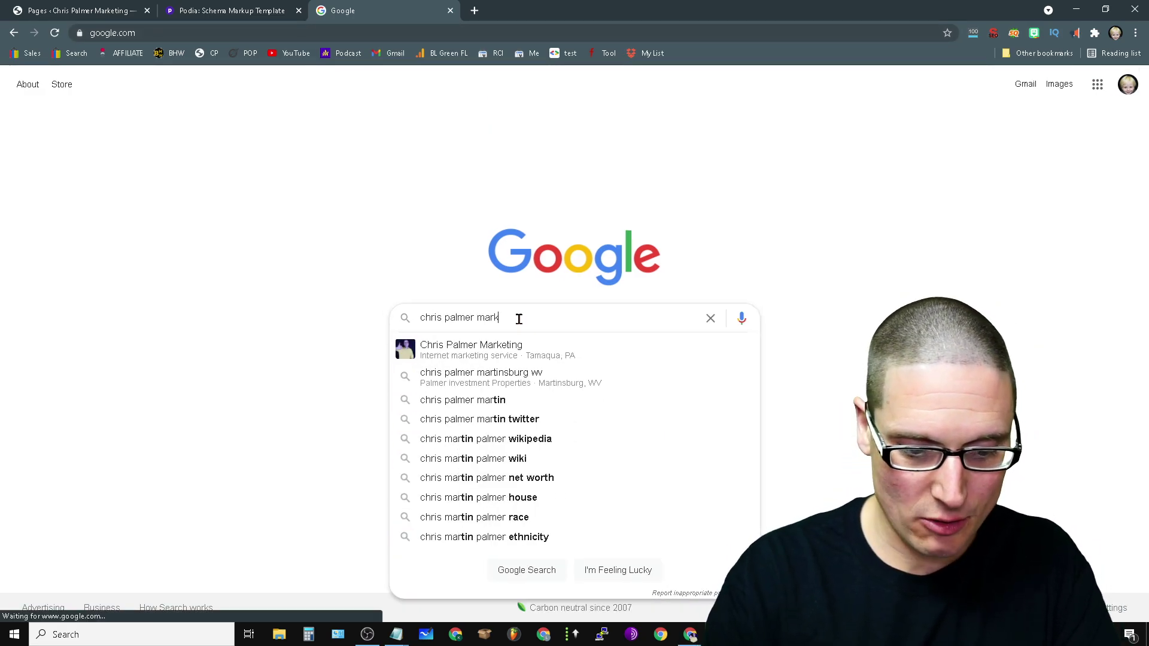
type("eting")
key("Return")
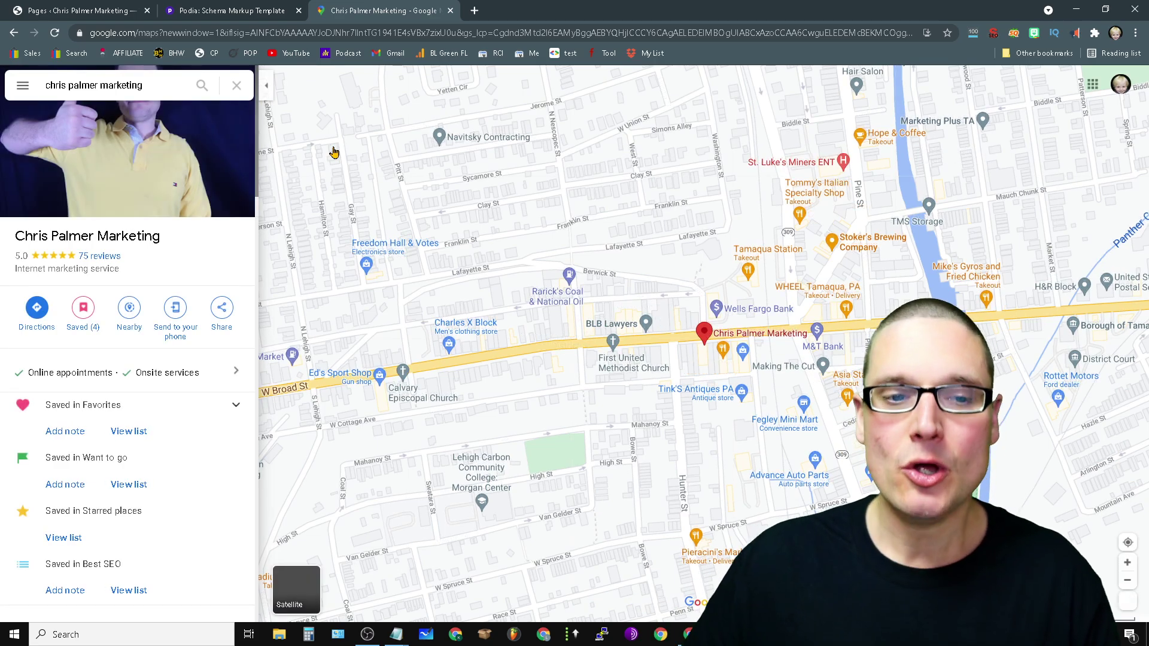
- Open the page source of the business's Google Maps listing and turn on line wrap
left_click(191, 268)
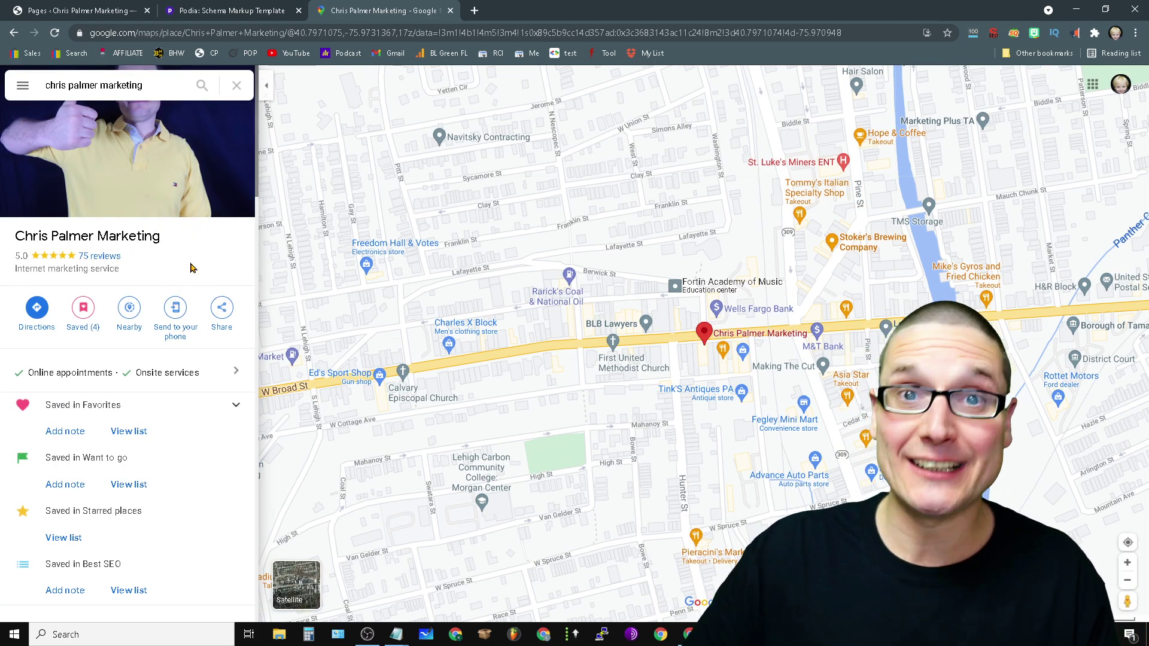
right_click(192, 268)
left_click(269, 439)
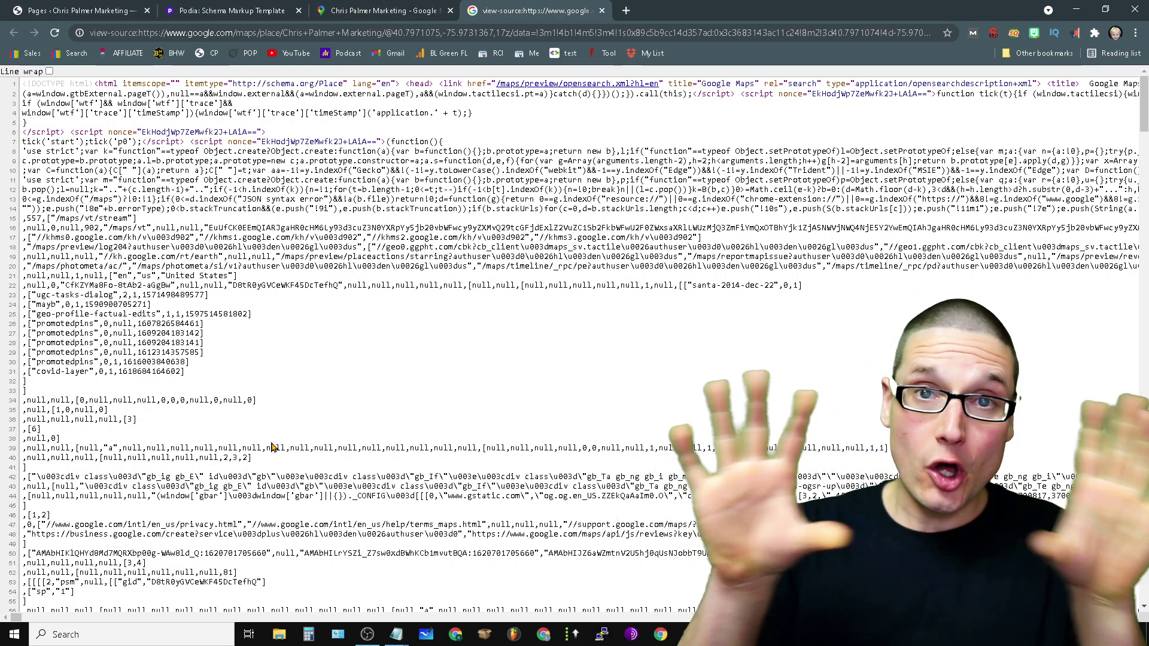
left_click(49, 70)
left_click(50, 71)
left_click(49, 70)
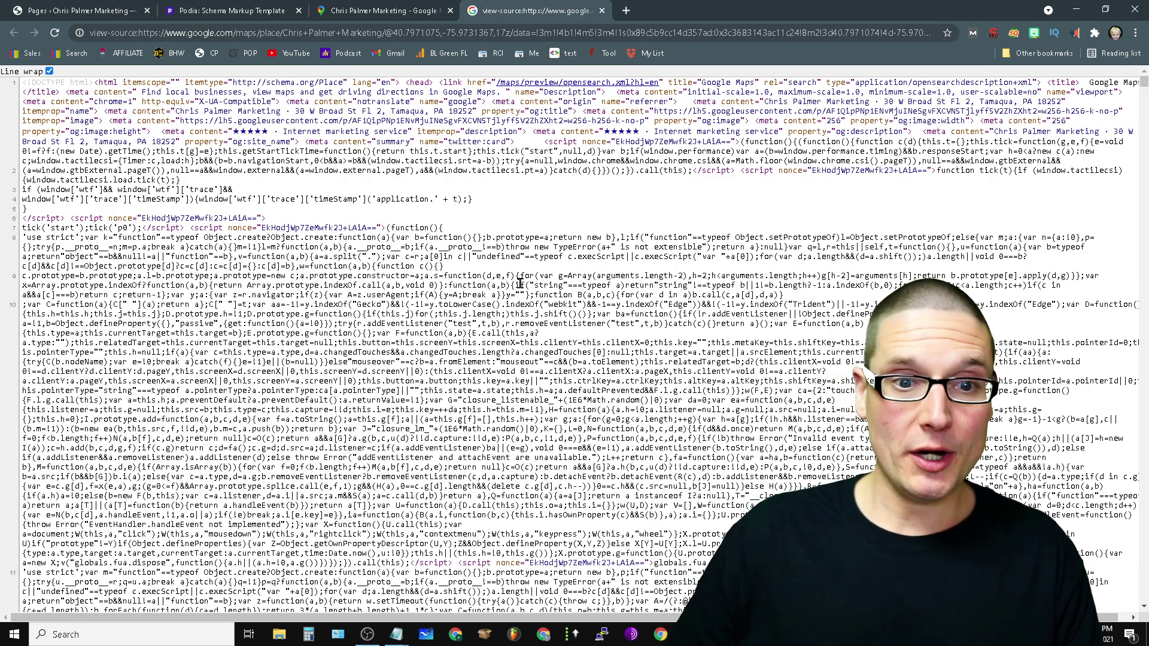
- Search the listing's page source for "/g/"
key("ctrl+f")
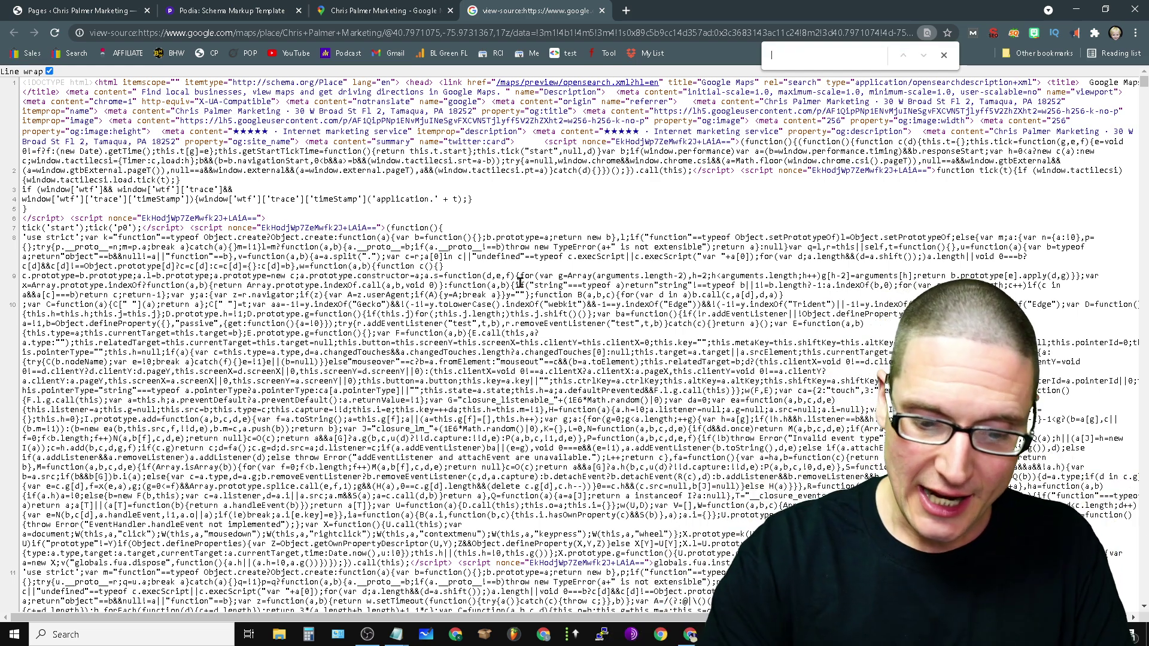
type("/")
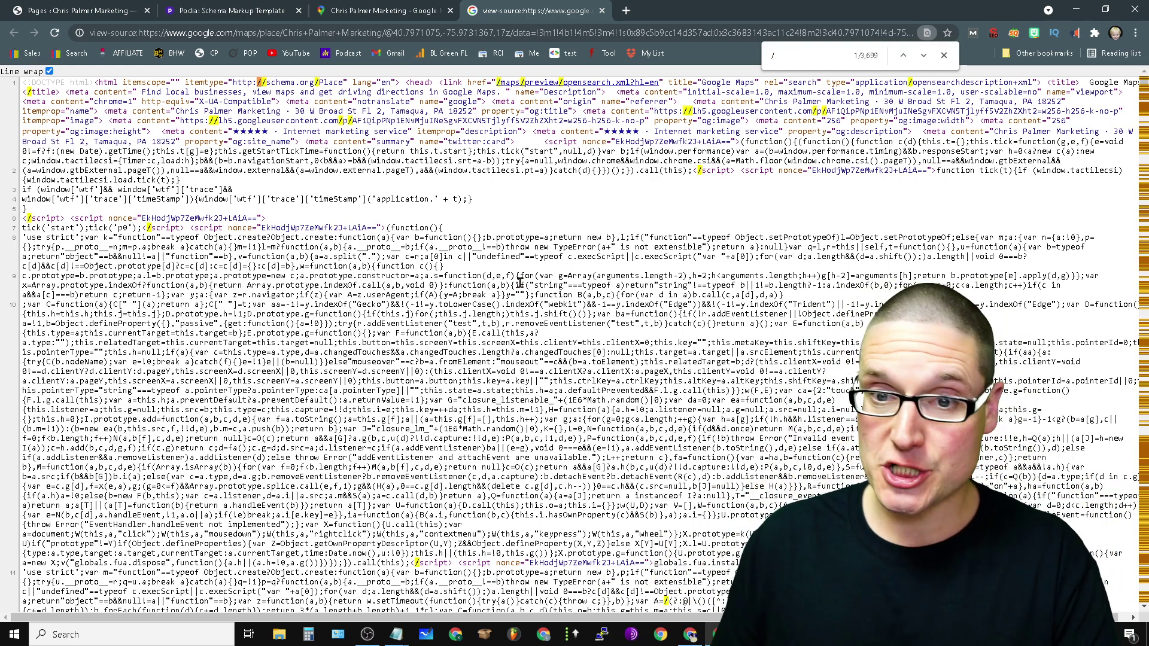
type("g/")
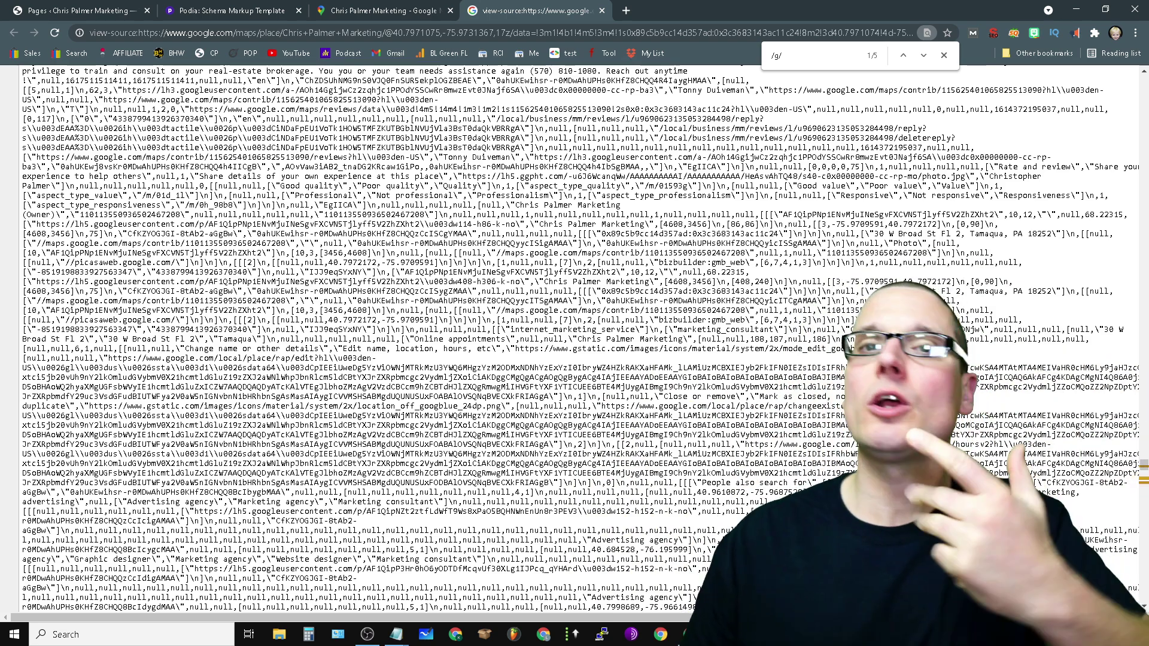
- Close the listing's page source and run a new Google search for "chris palmer marketing"
left_click(358, 12)
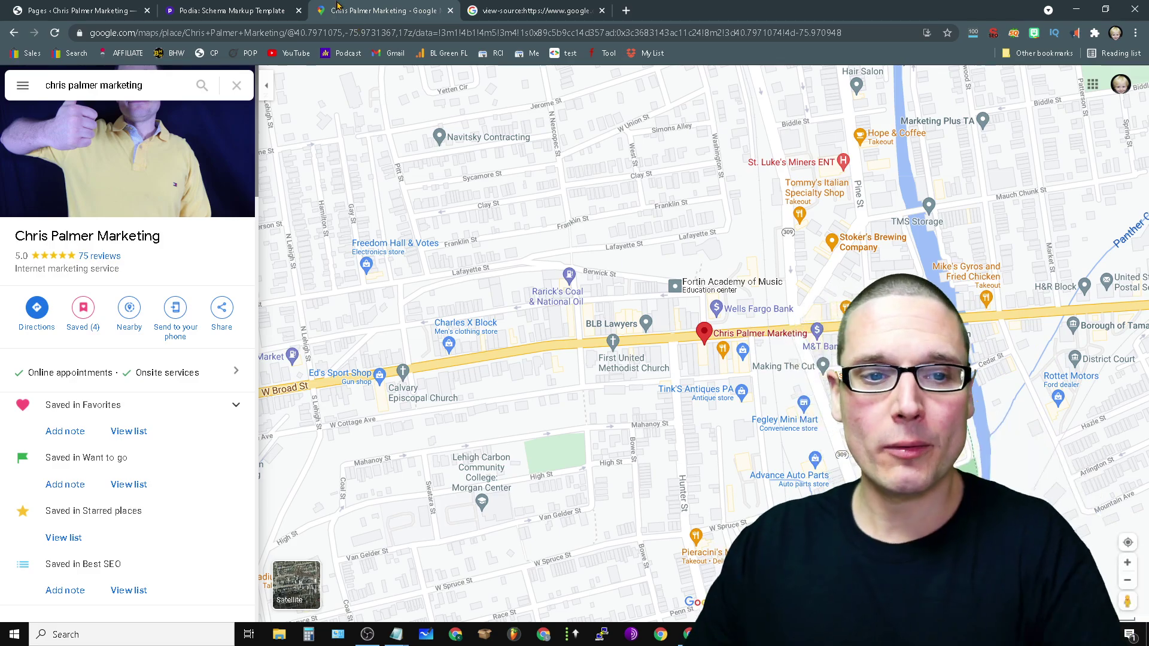
left_click(605, 10)
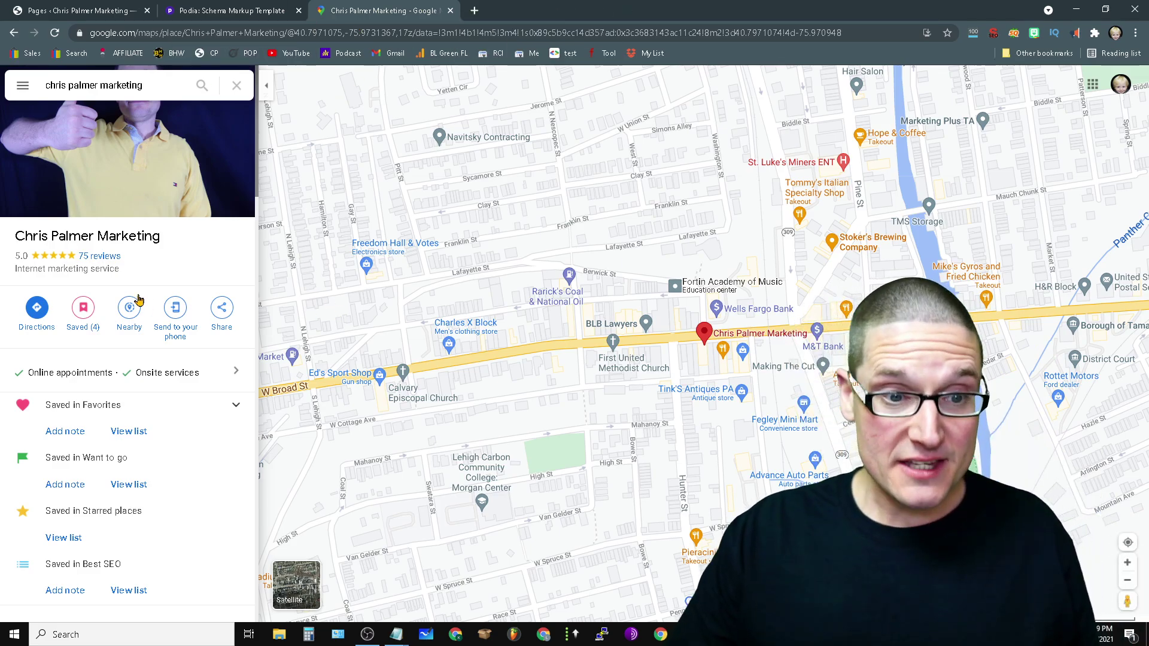
left_click(338, 33)
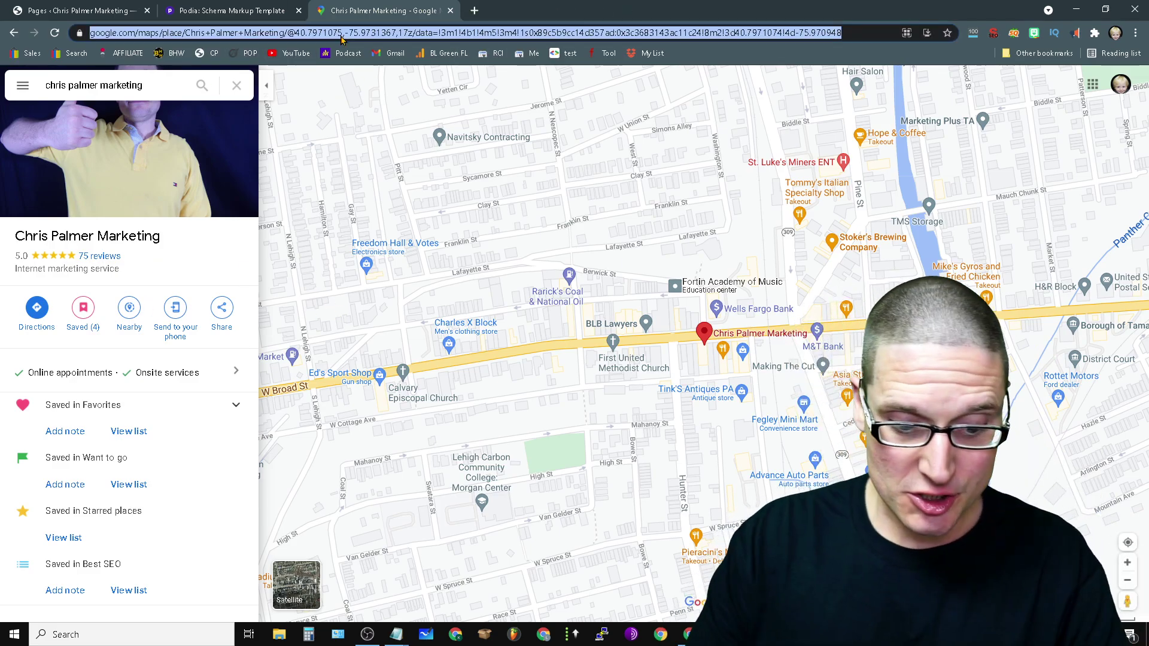
type("goog")
key("Return")
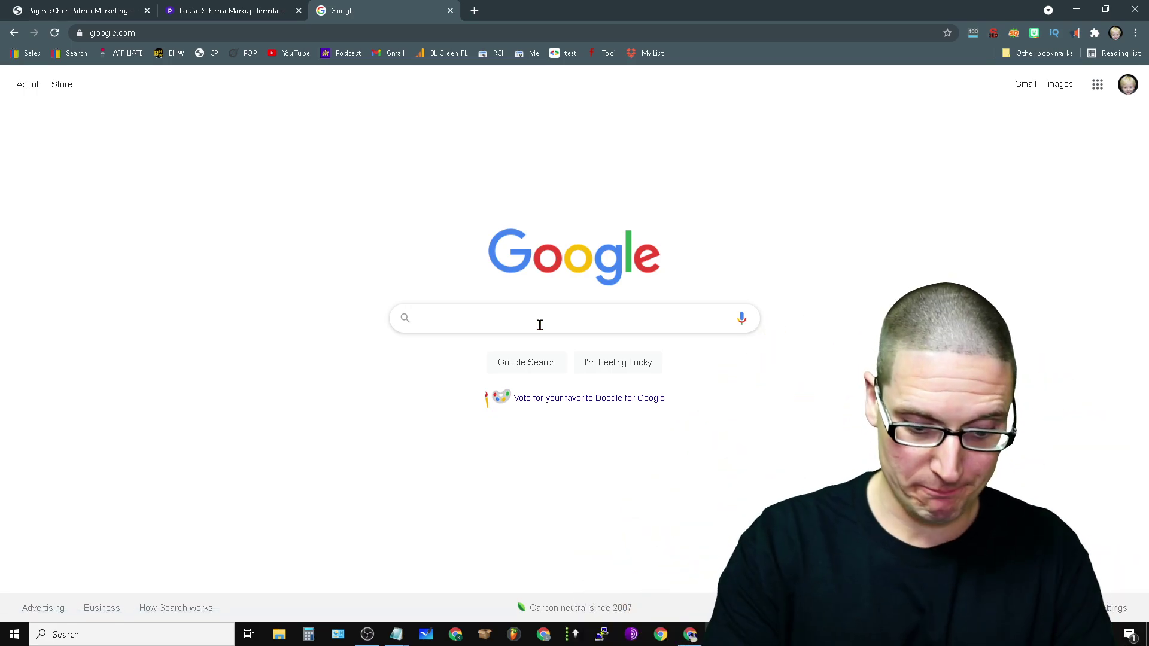
type("chris pal")
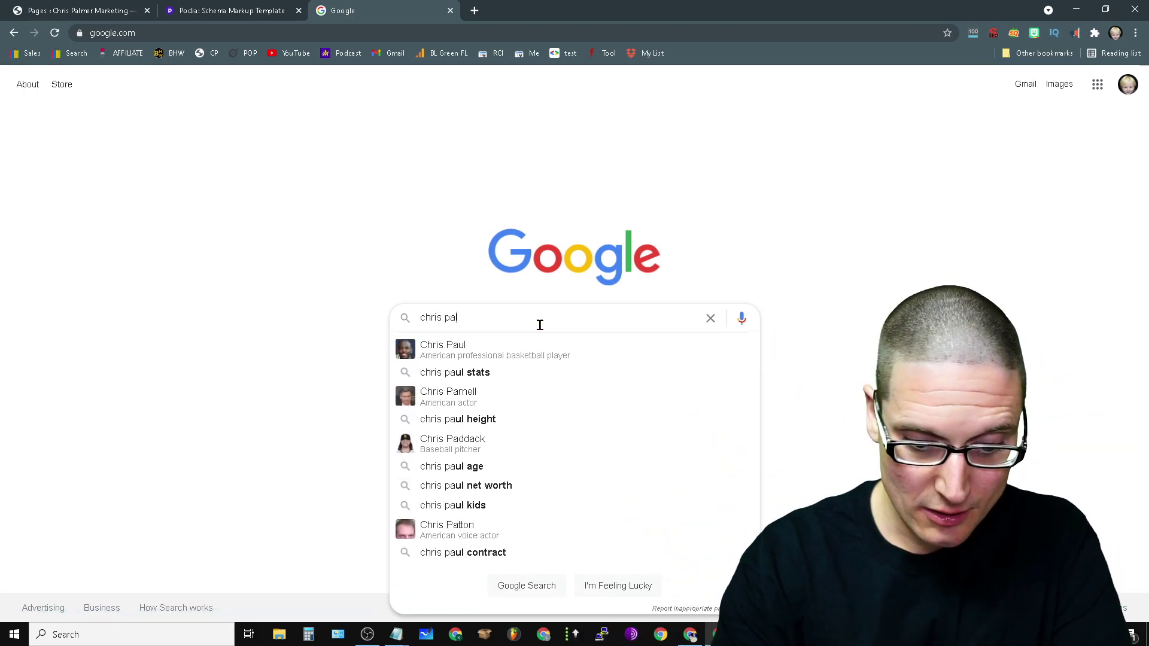
type("mer marketing")
key("Return")
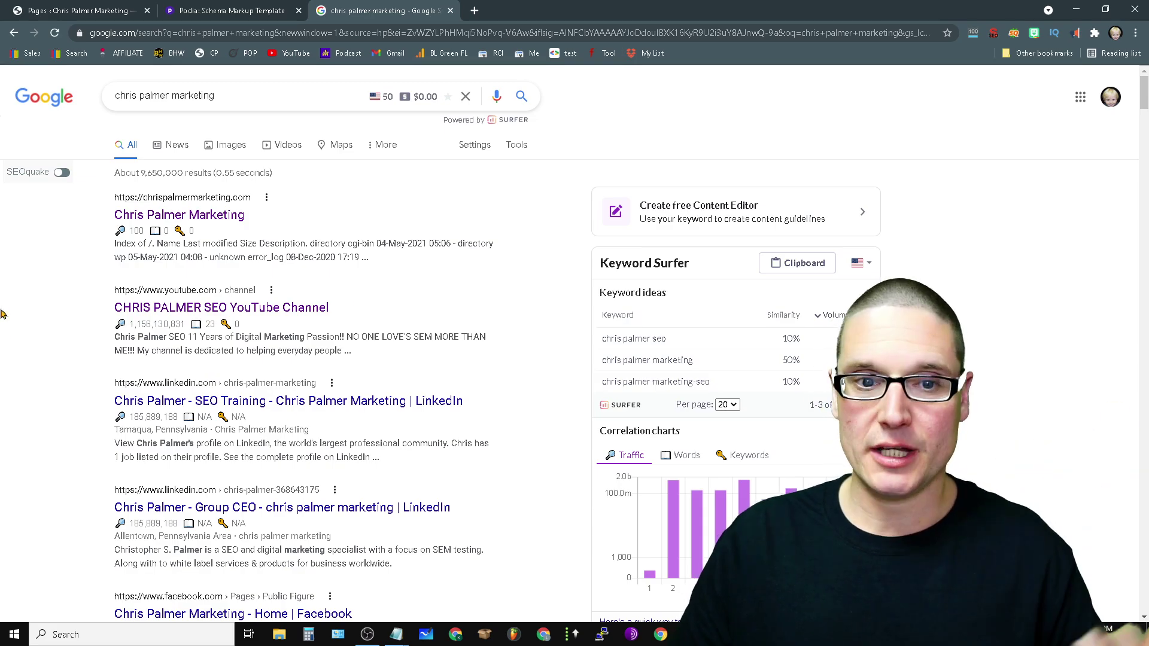
- Open the business's Google Maps listing and copy its primary category, "Internet marketing service"
left_click(336, 152)
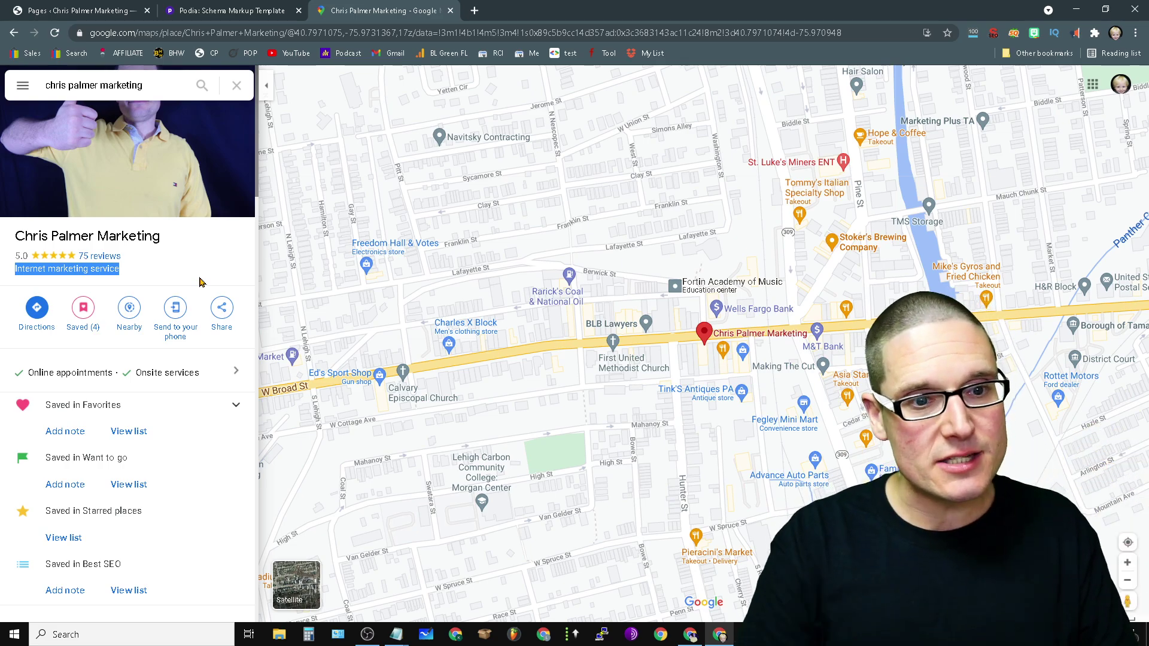
right_click(79, 276)
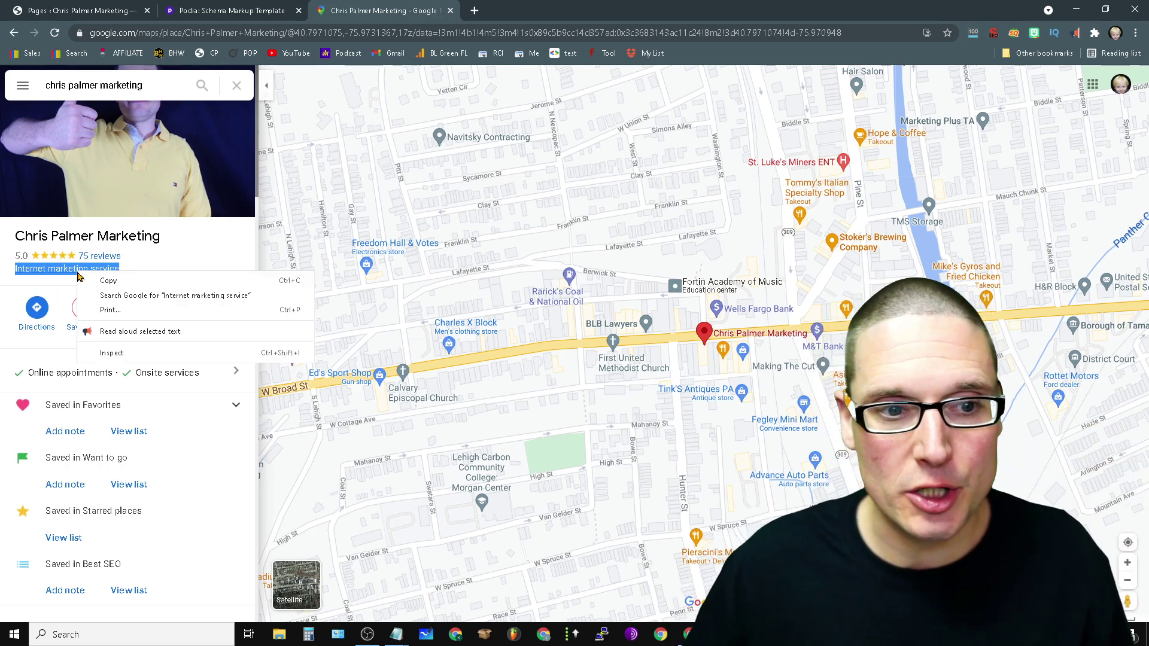
left_click(161, 279)
left_click(179, 267)
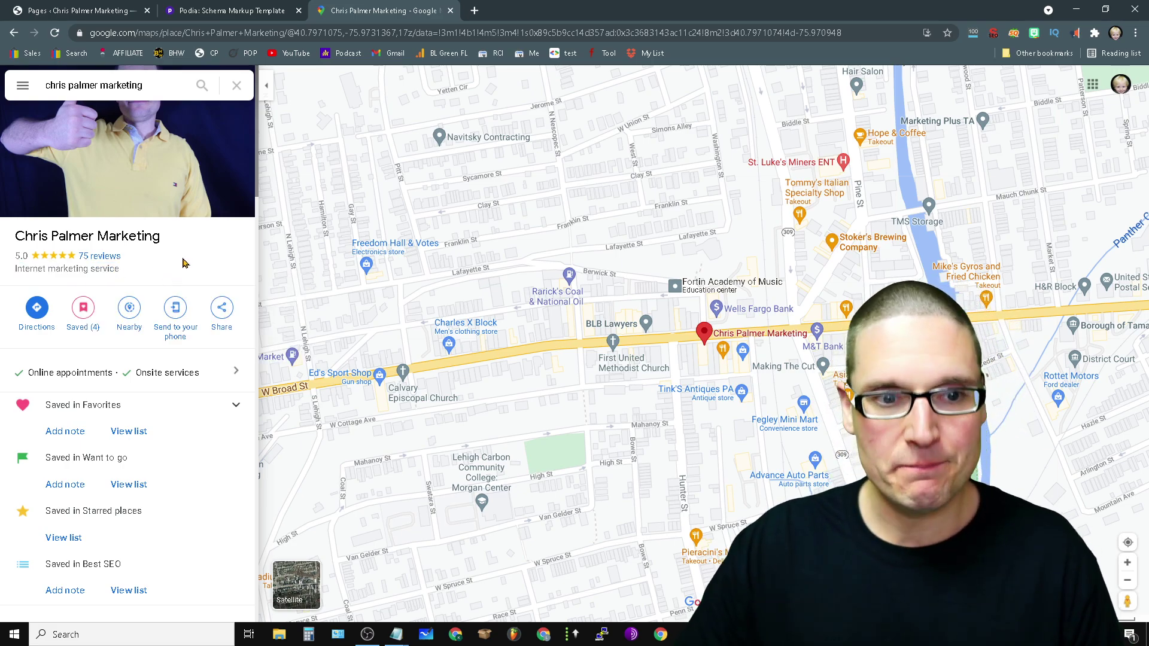
- View the page source of the Google Maps listing with line wrap turned on
right_click(204, 266)
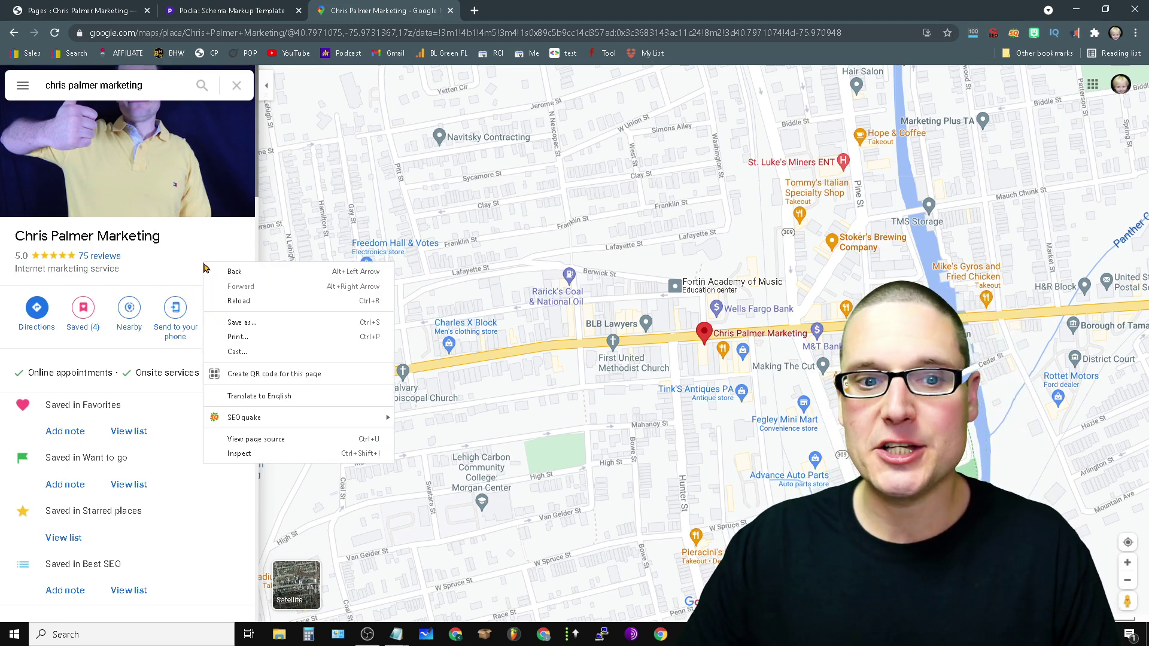
left_click(289, 440)
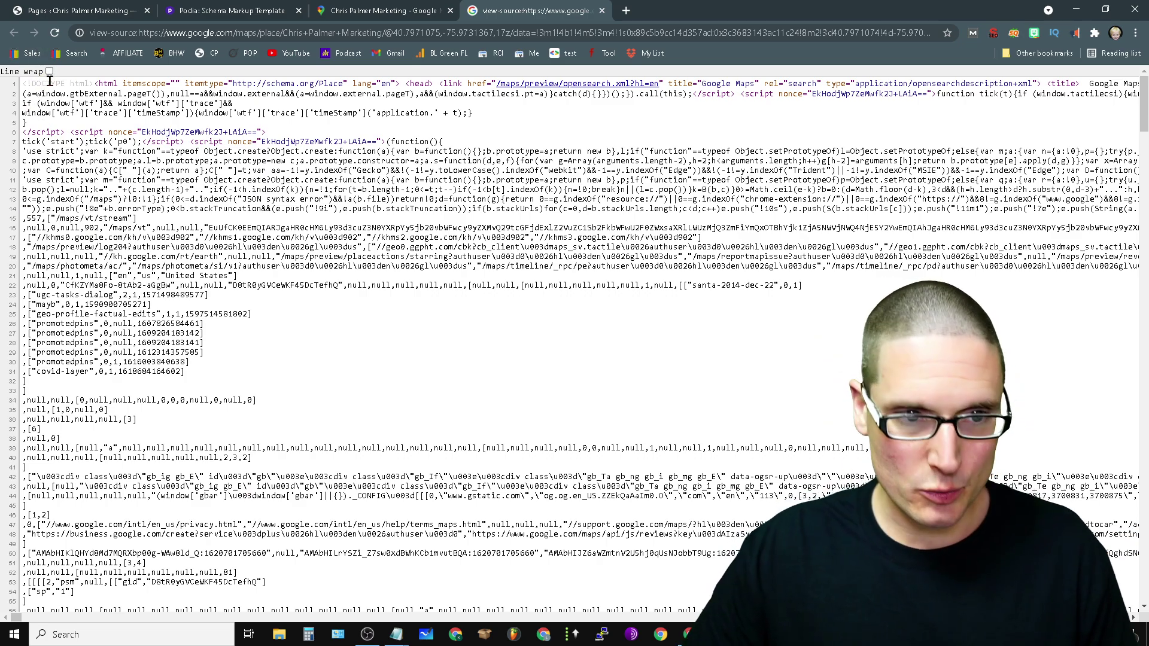
left_click(49, 71)
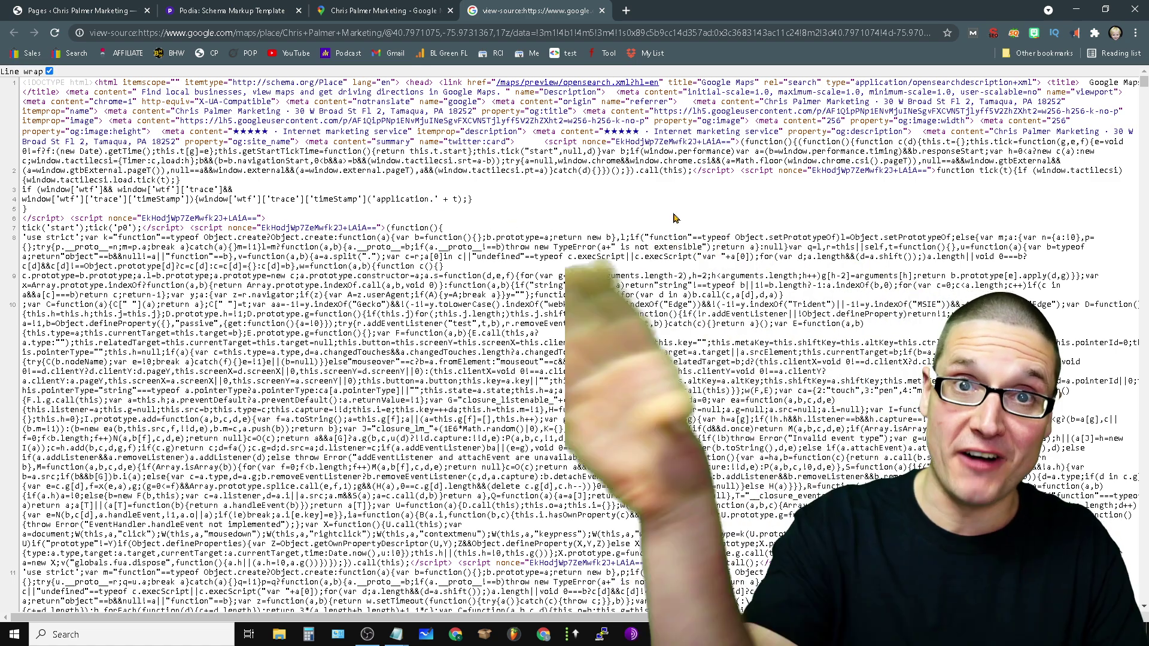
- Search the listing's page source for the copied text "Internet marketing service" and advance to the third match
key("ctrl+f")
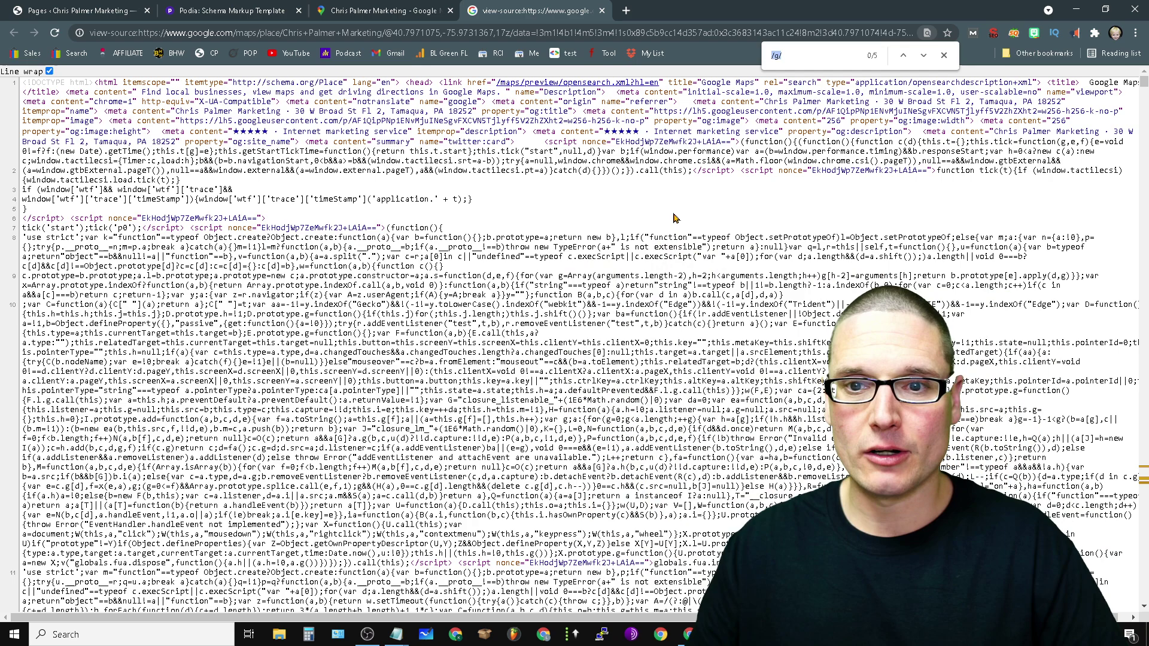
right_click(806, 54)
left_click(852, 133)
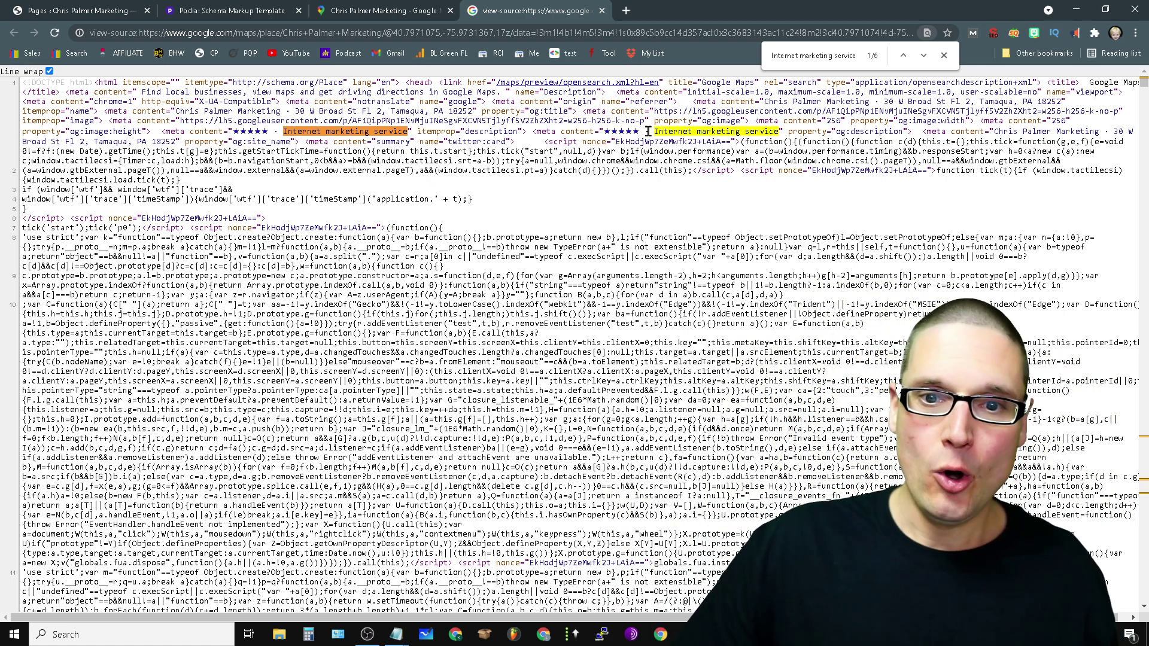
left_click_drag(649, 131, 781, 130)
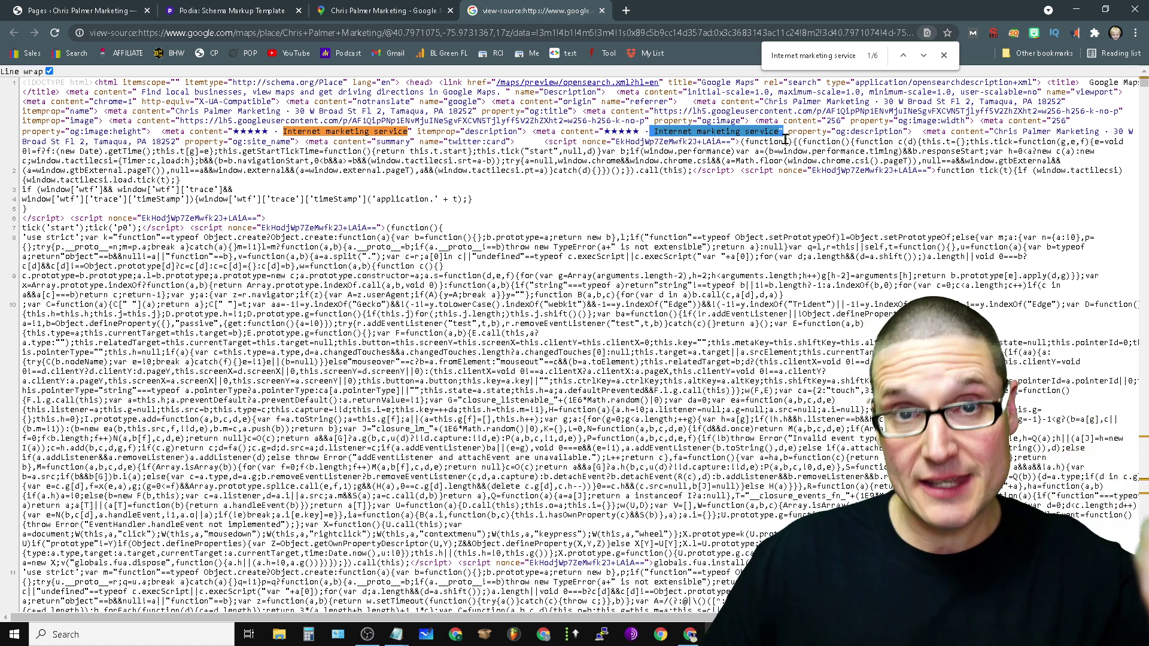
left_click(923, 55)
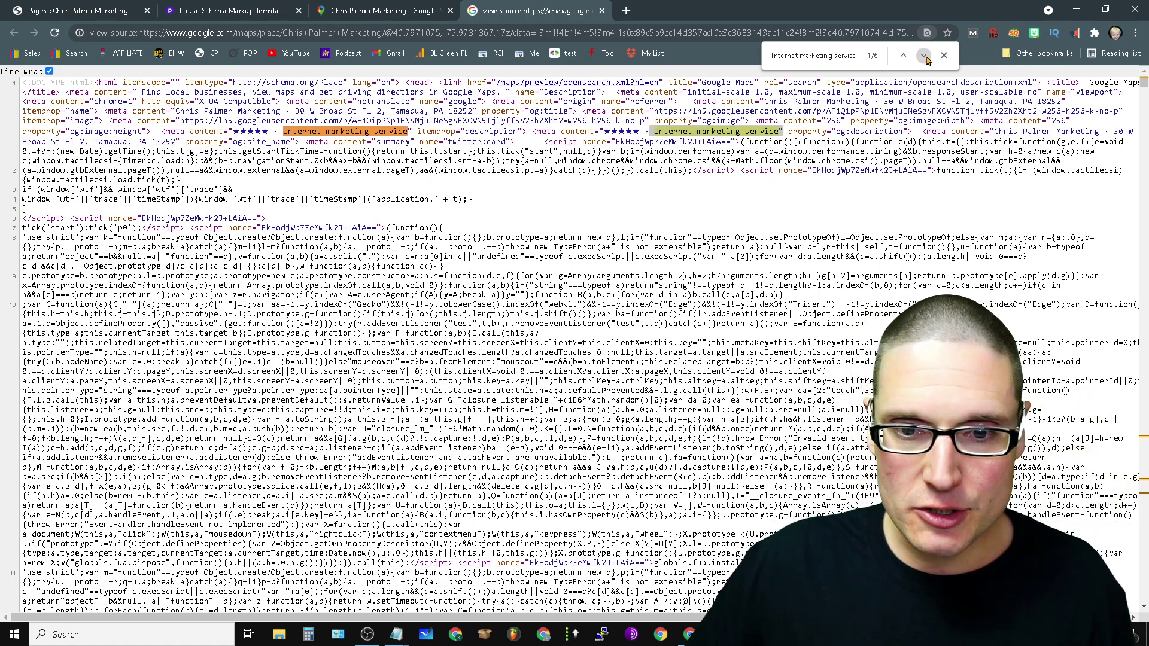
left_click(925, 57)
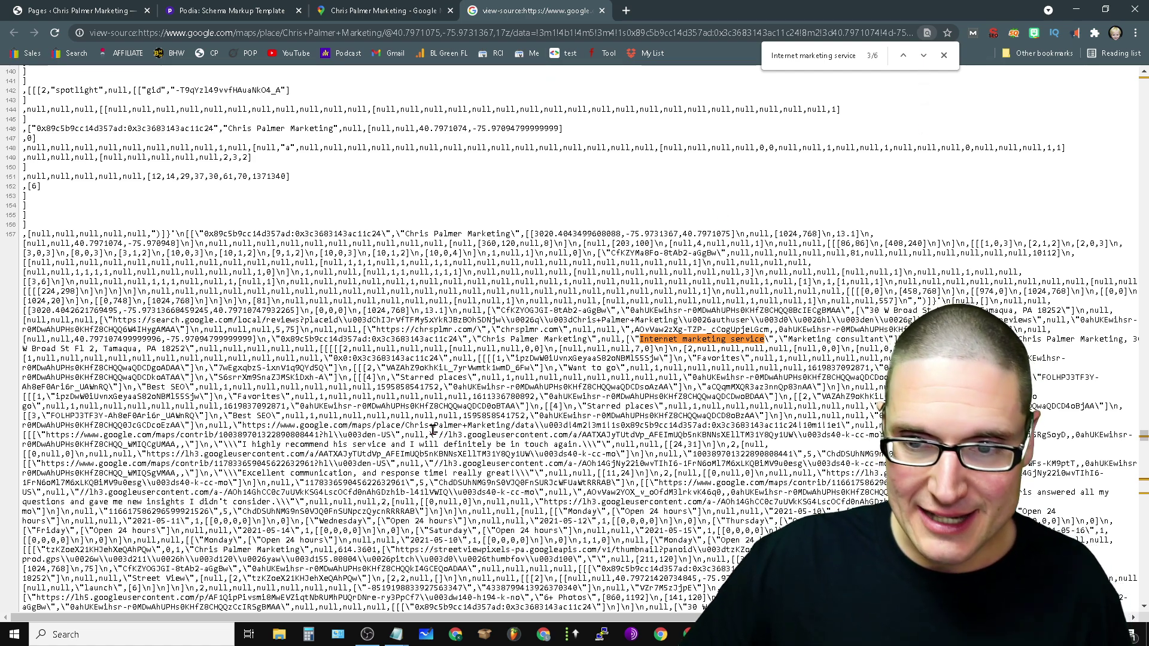
- Highlight the primary category "Internet marketing service" in the source, followed by the adjacent secondary category "Marketing consultant"
left_click_drag(611, 346, 641, 335)
left_click(649, 345)
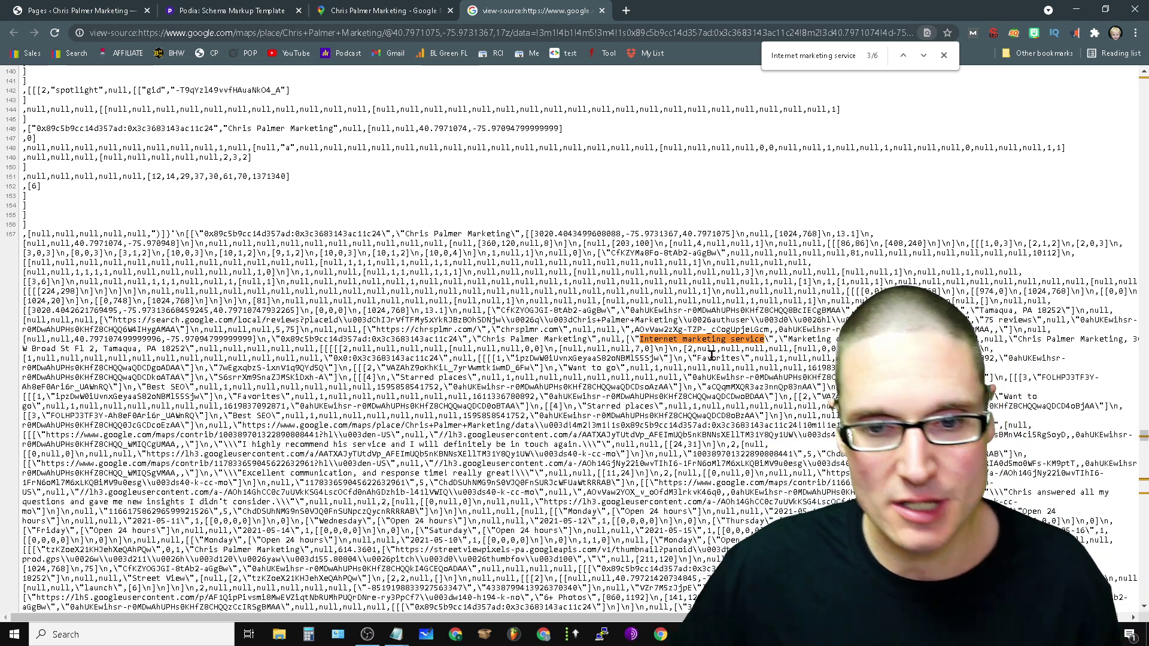
left_click_drag(764, 339, 641, 340)
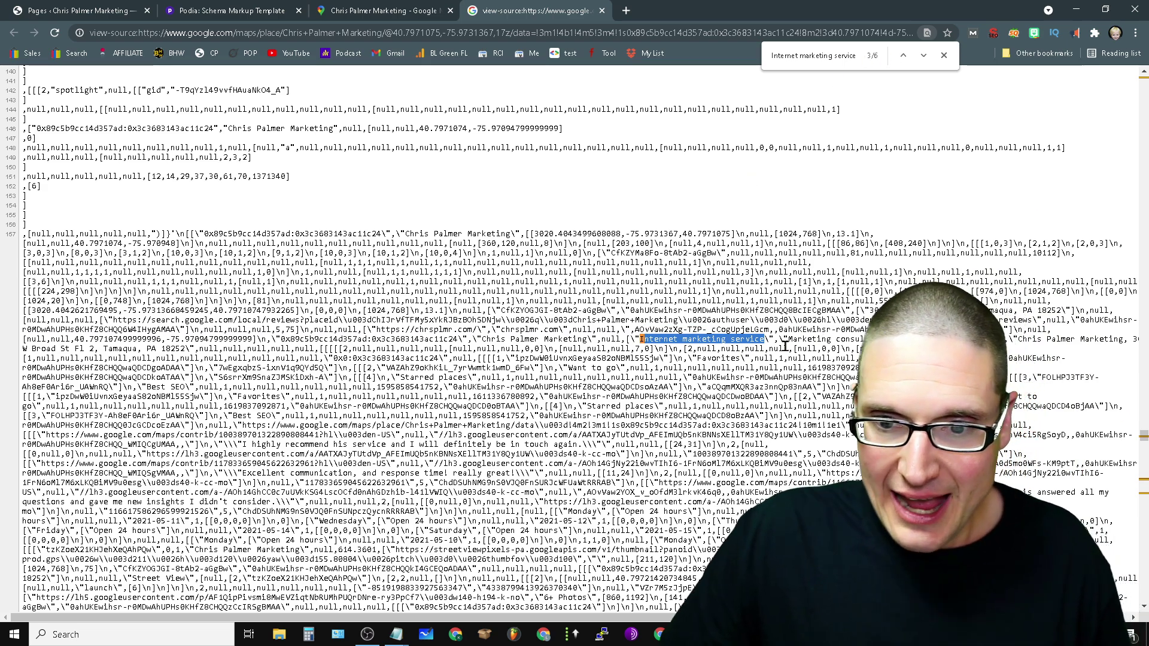
key("ctrl+f")
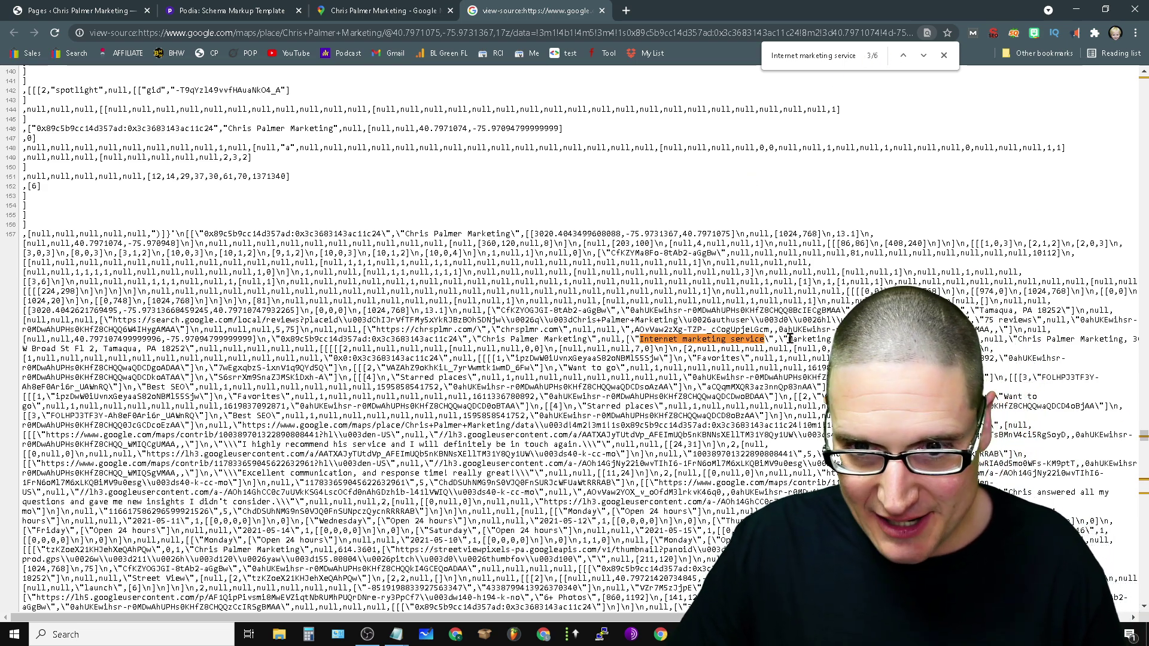
left_click_drag(825, 336, 861, 340)
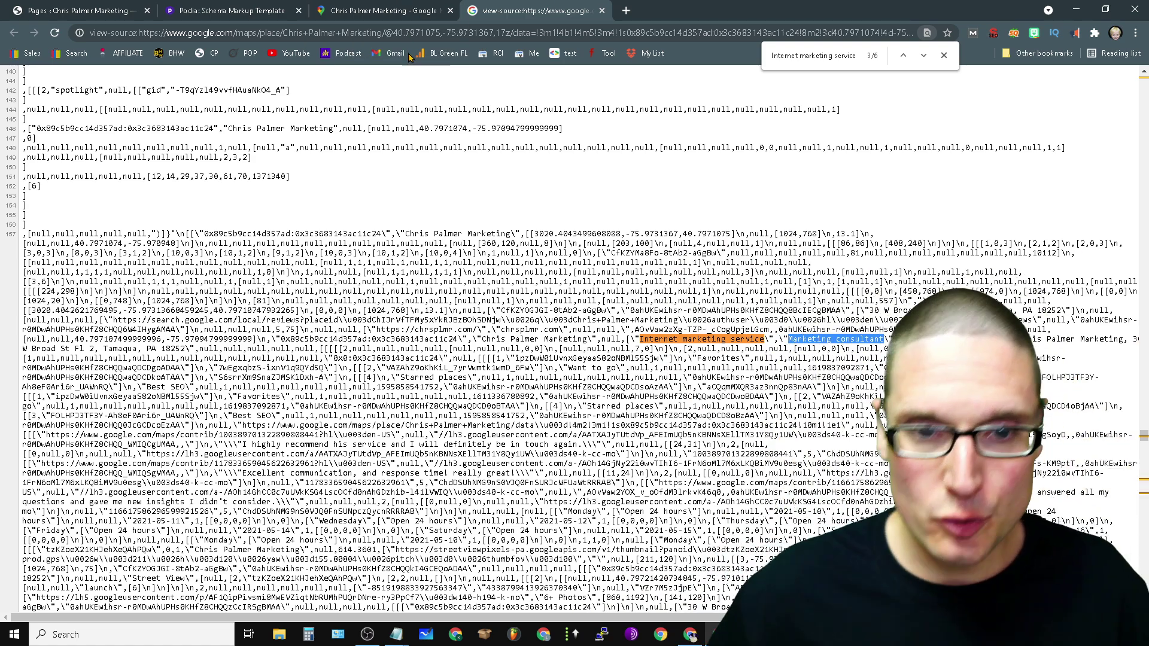
- Close the listing's page source, go to google.com and search for "google place id finder"
left_click(602, 10)
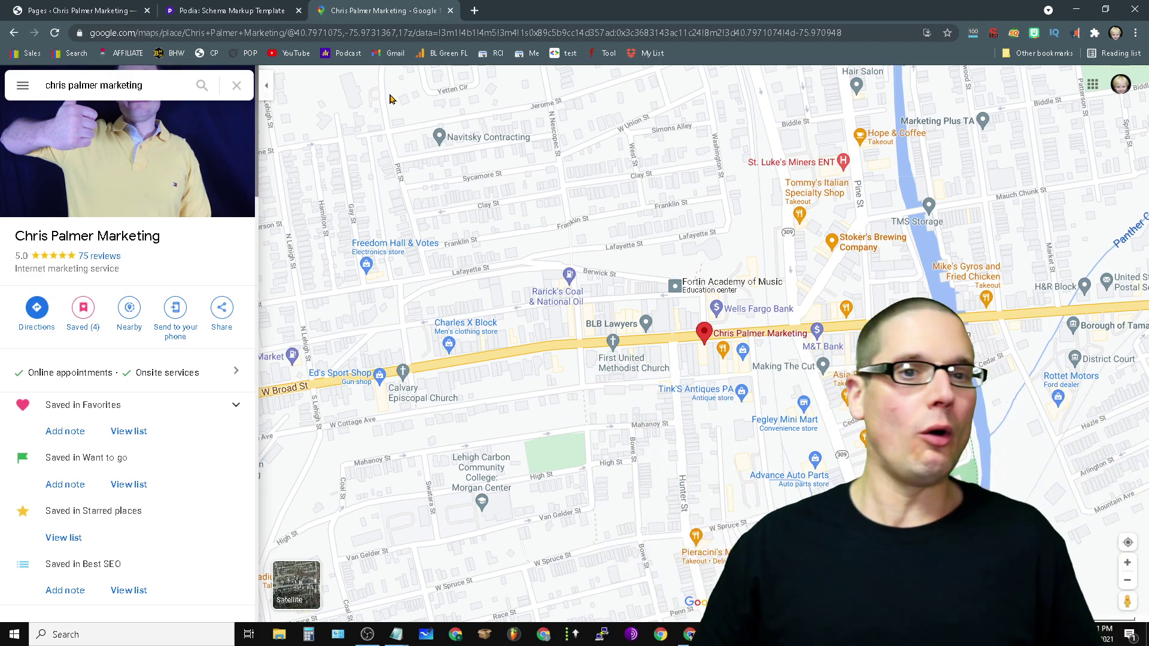
left_click(386, 33)
type("googl")
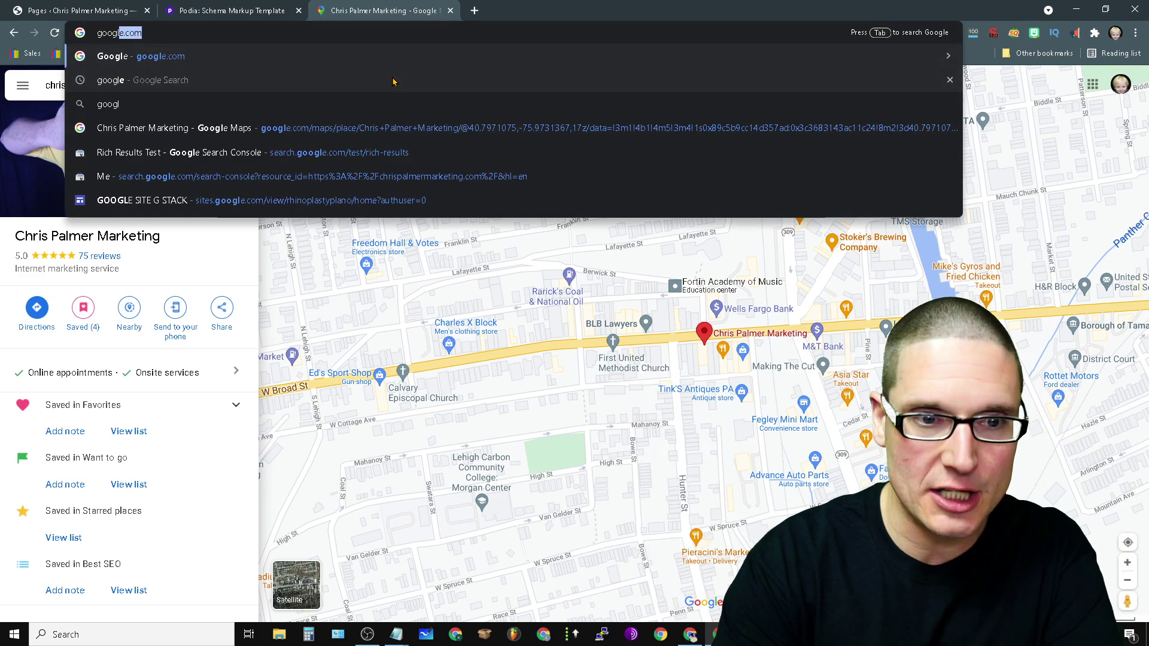
key("Return")
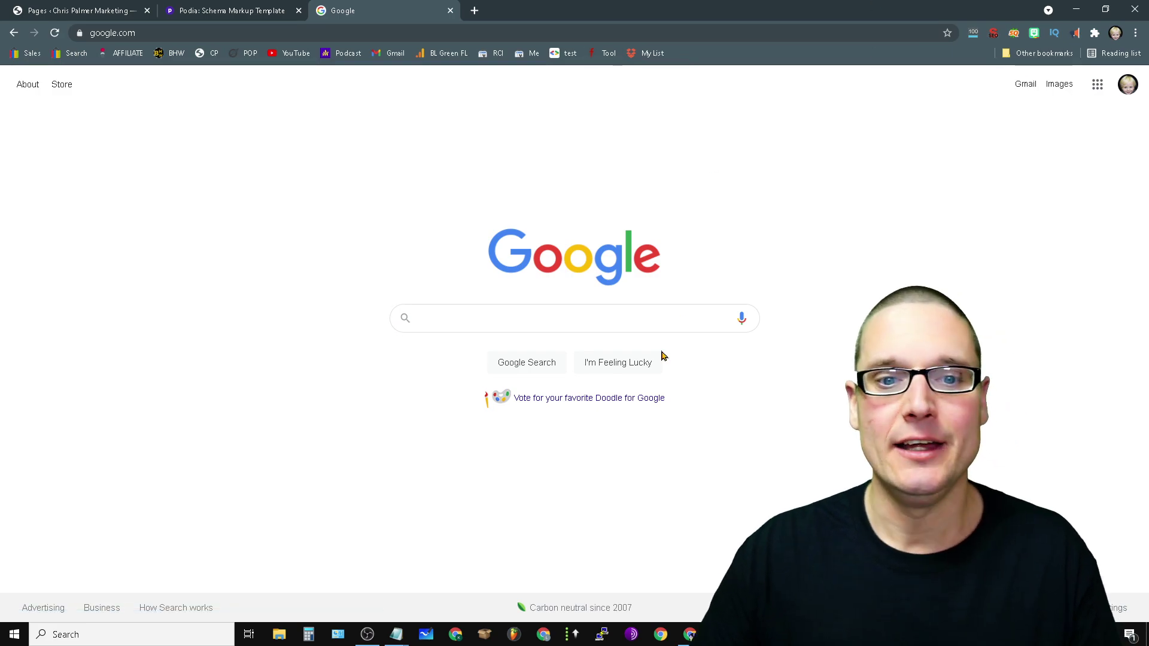
type("google ")
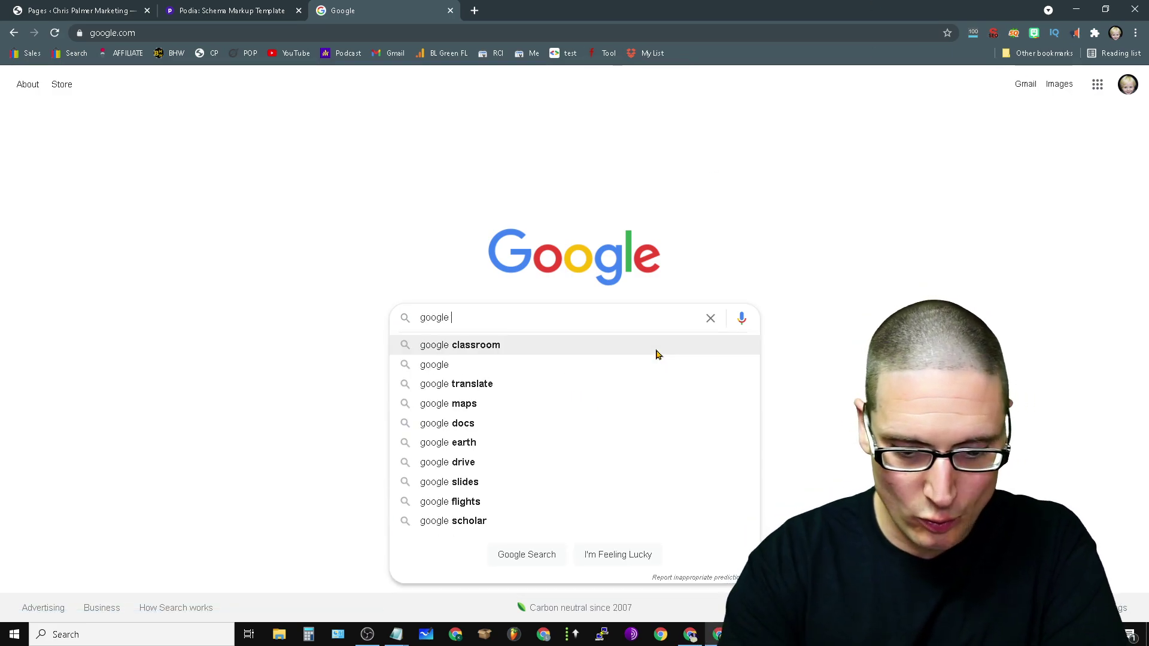
type("place id finder")
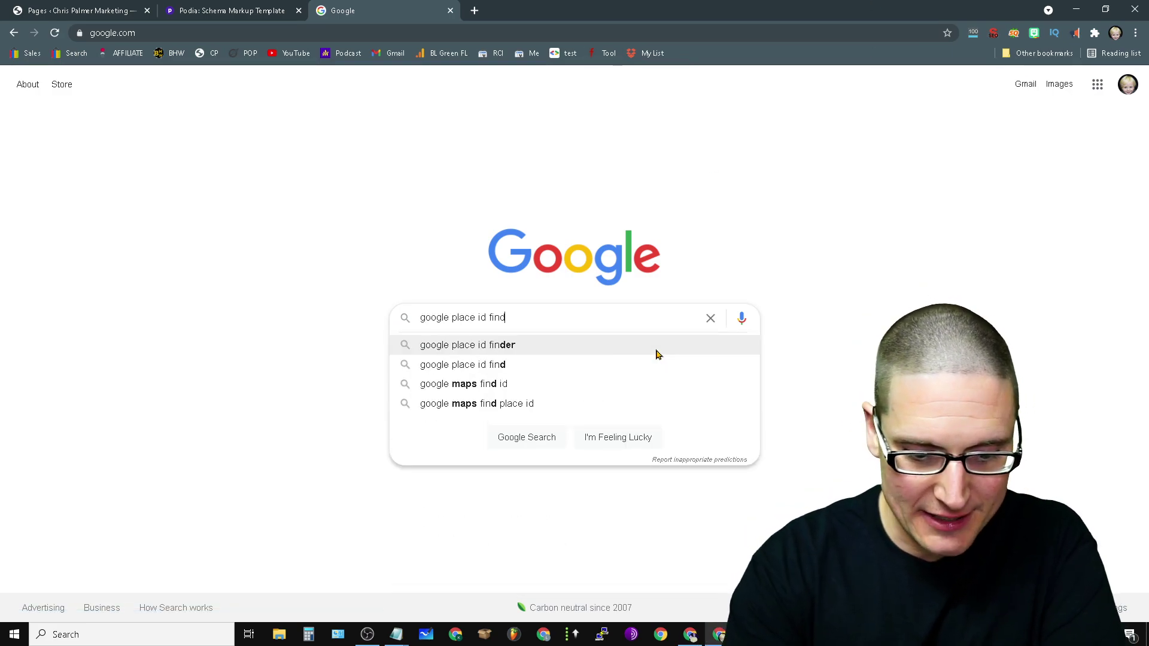
key("Return")
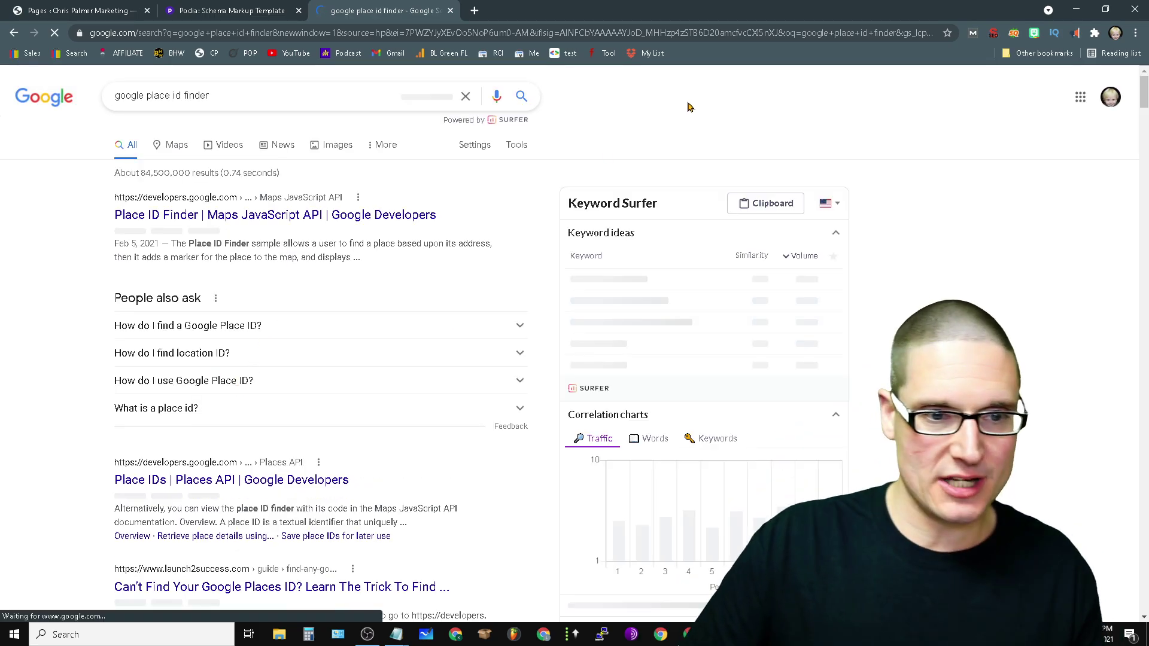
- Open Google Developers' Place ID Finder and look up the Place ID of "chris palmer marketing" on West Broad Street, Tamaqua
left_click(212, 215)
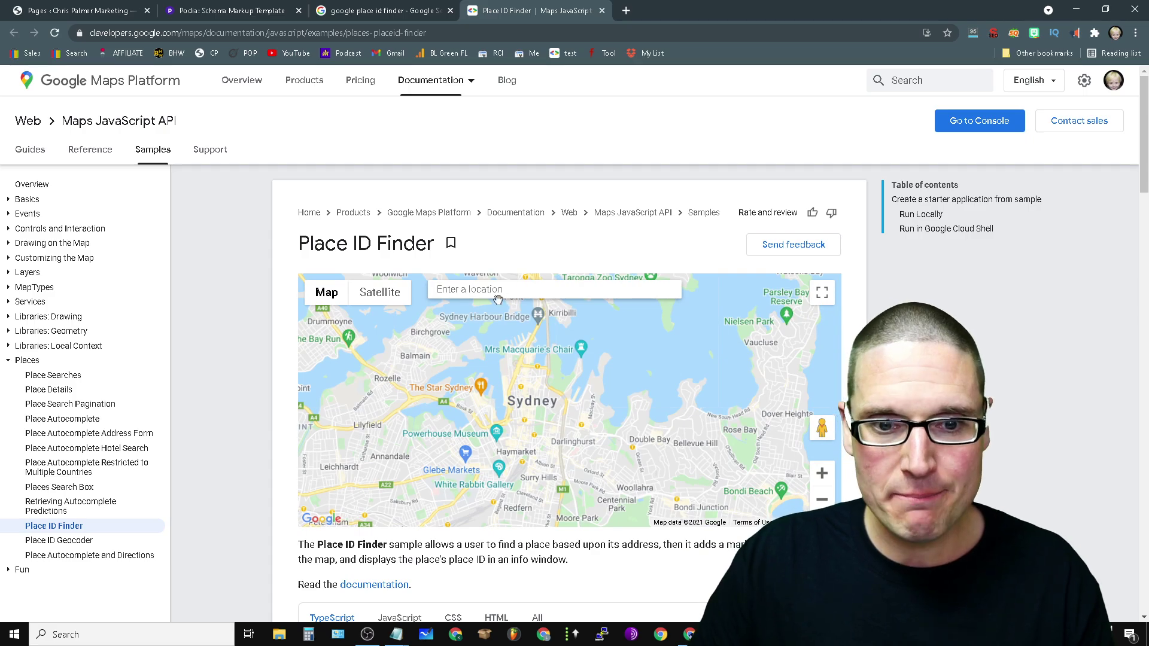
left_click(476, 289)
type("chris")
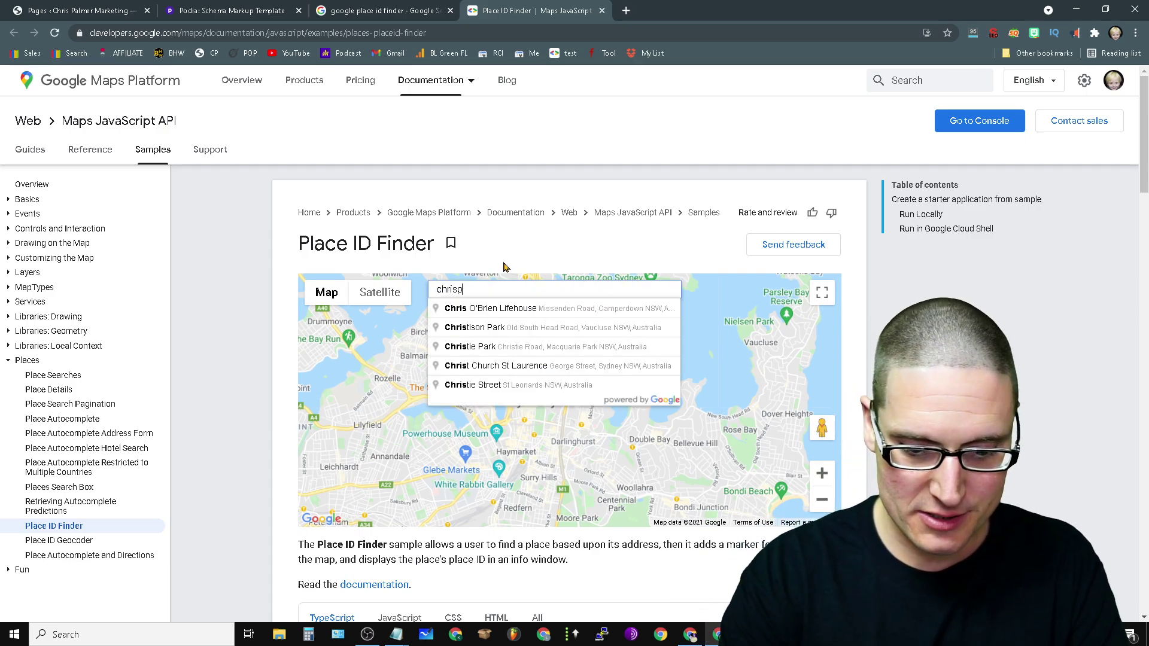
type(" palmer marketing")
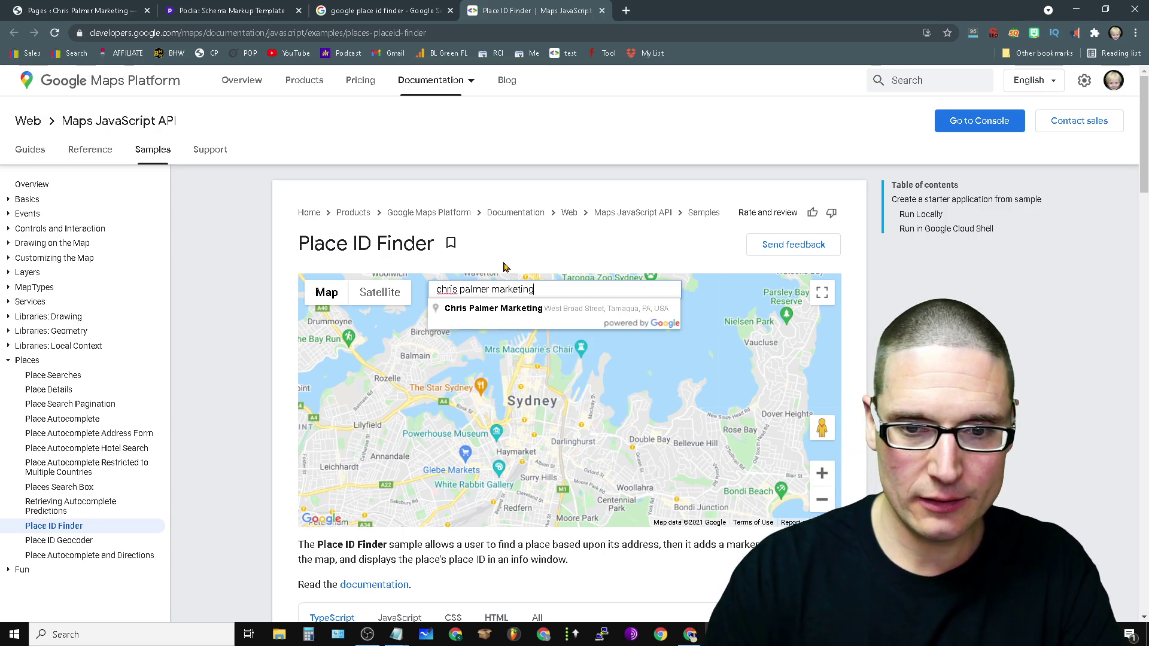
left_click(568, 313)
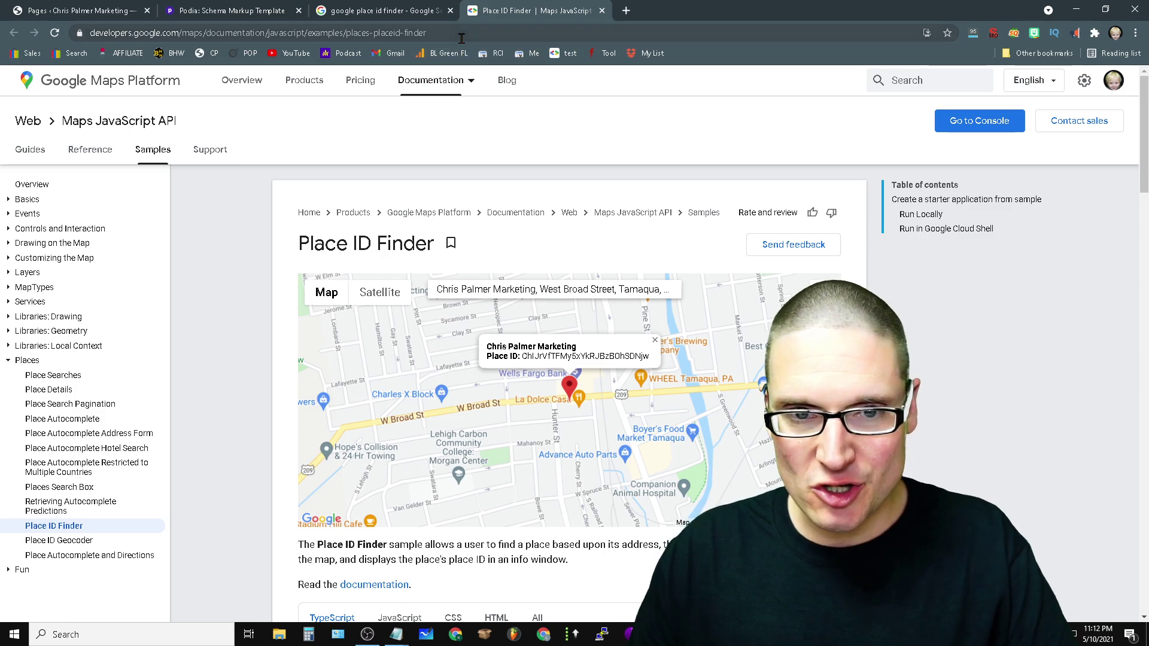
left_click(419, 33)
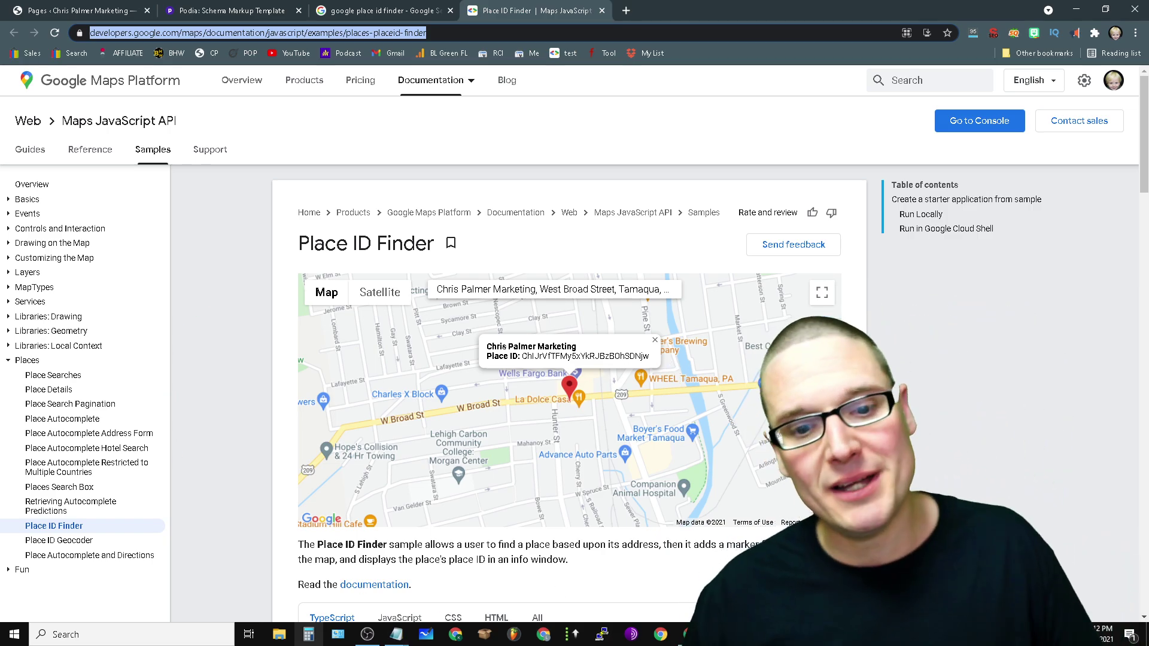
scroll(690, 374, "down", 13)
scroll(486, 392, "up", 10)
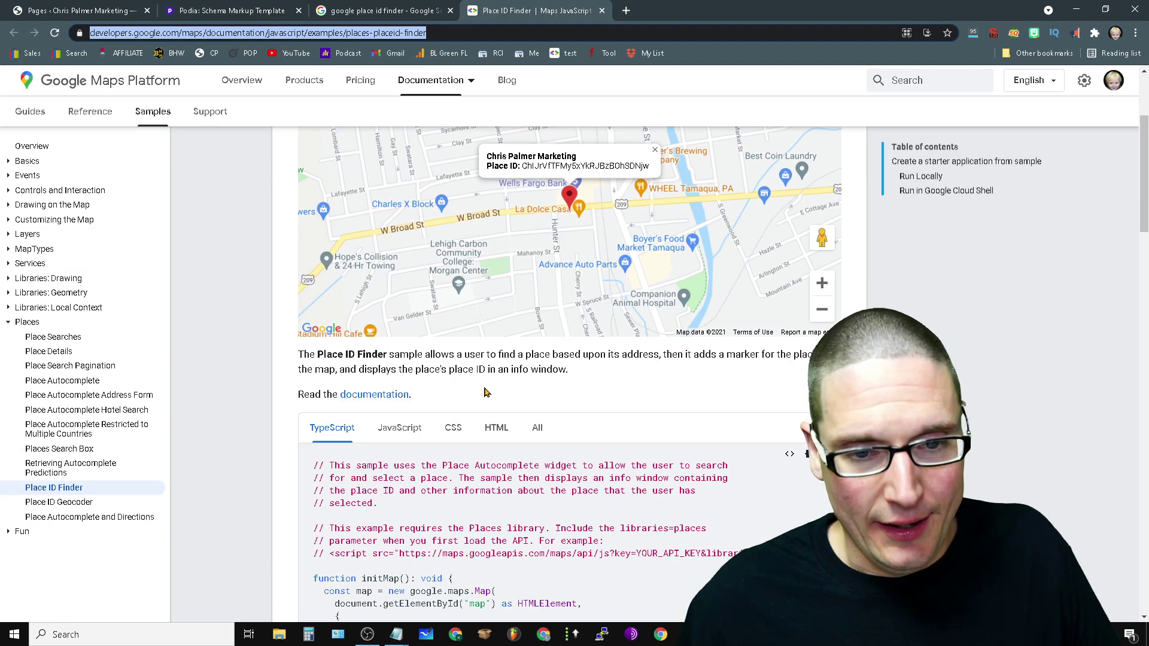
scroll(674, 523, "down", 6)
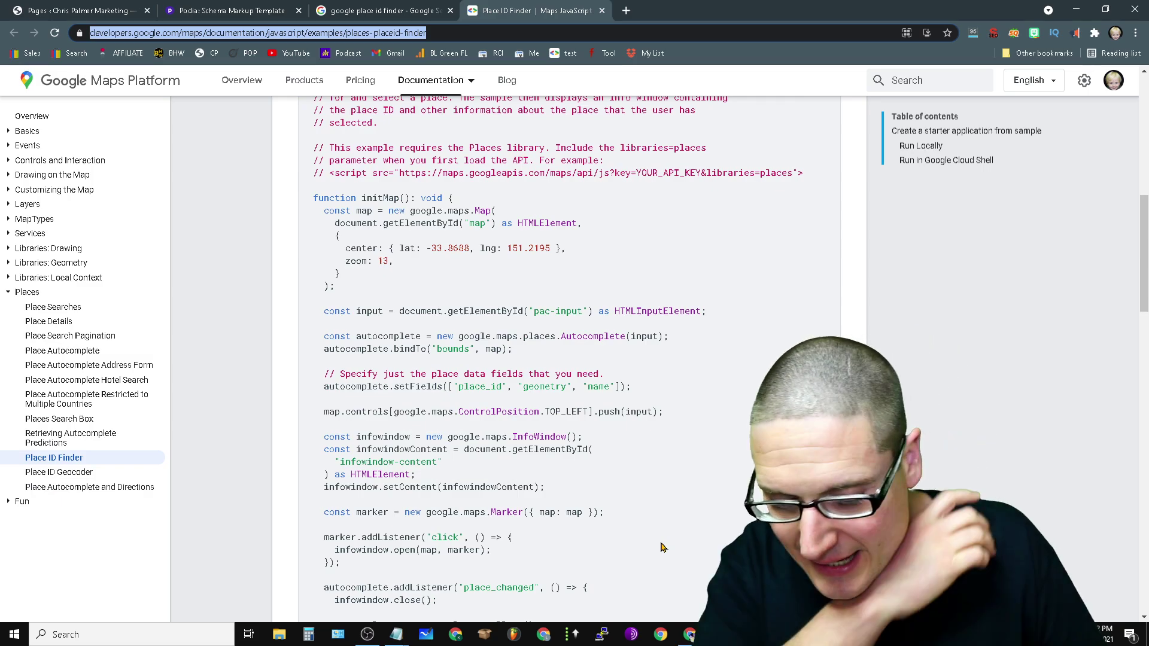
- Close the Place ID Finder page, search Google for "pennsylvania" and bring up the state's knowledge panel in the results
left_click(603, 11)
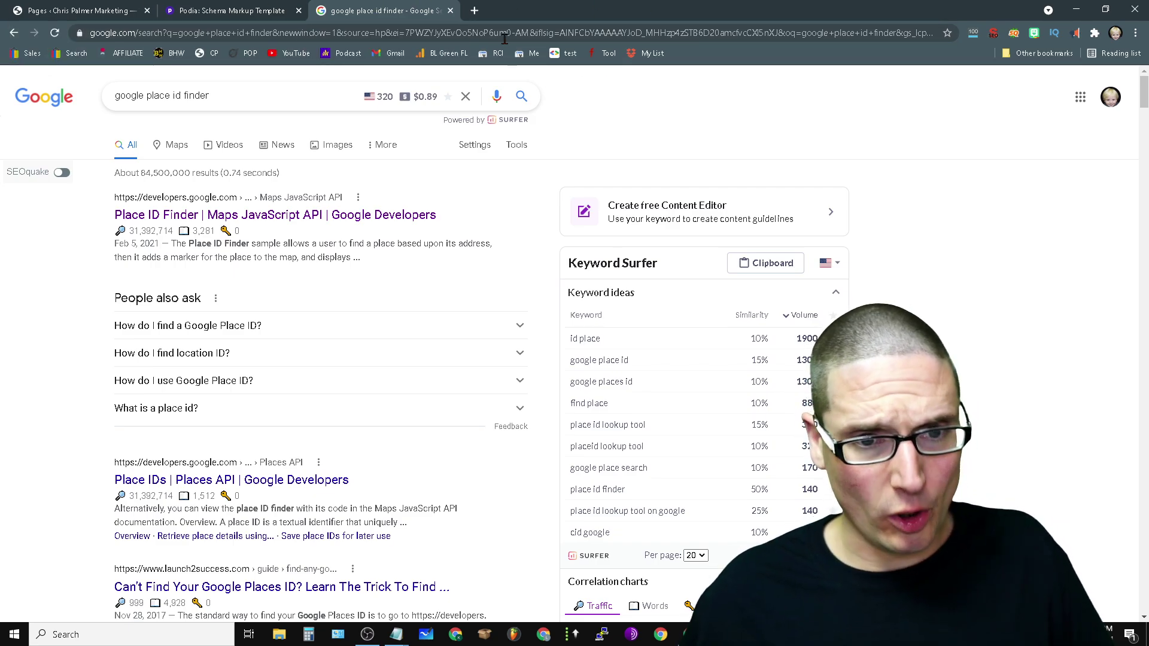
triple_click(258, 96)
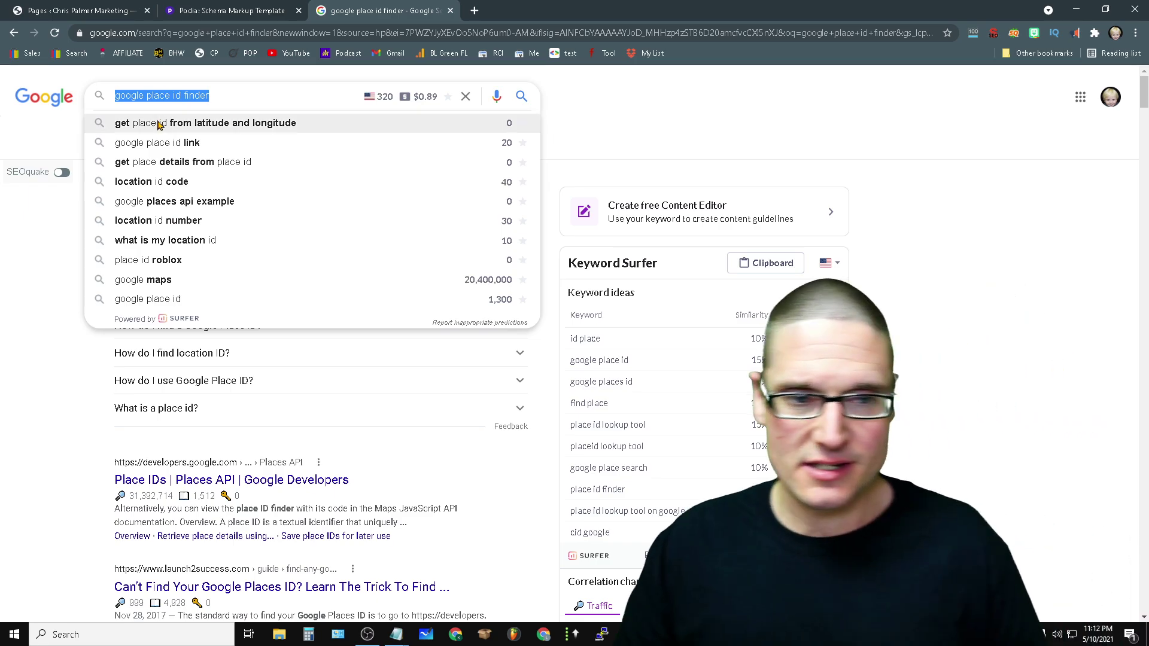
key("BackSpace")
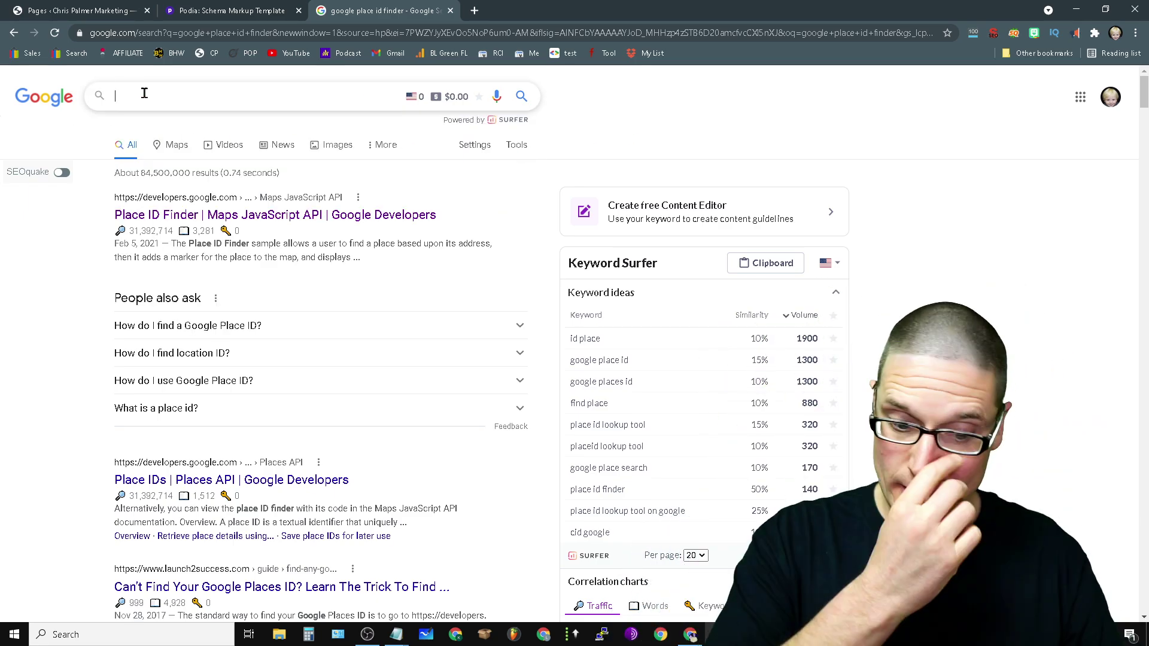
type("pennsylvania")
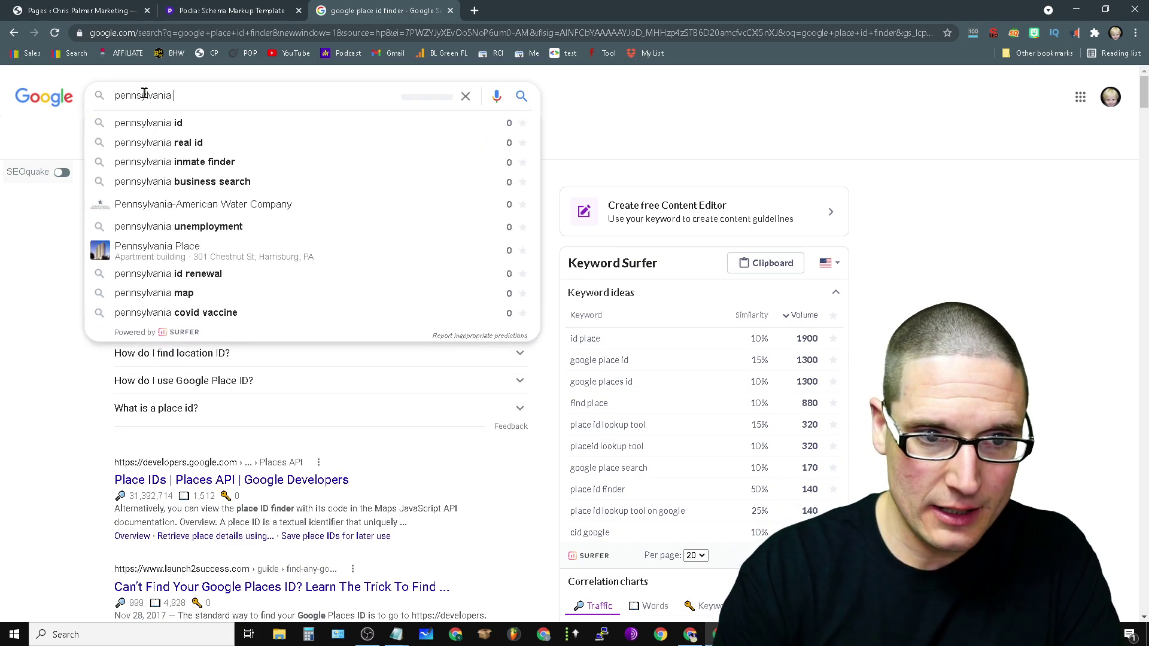
key("Return")
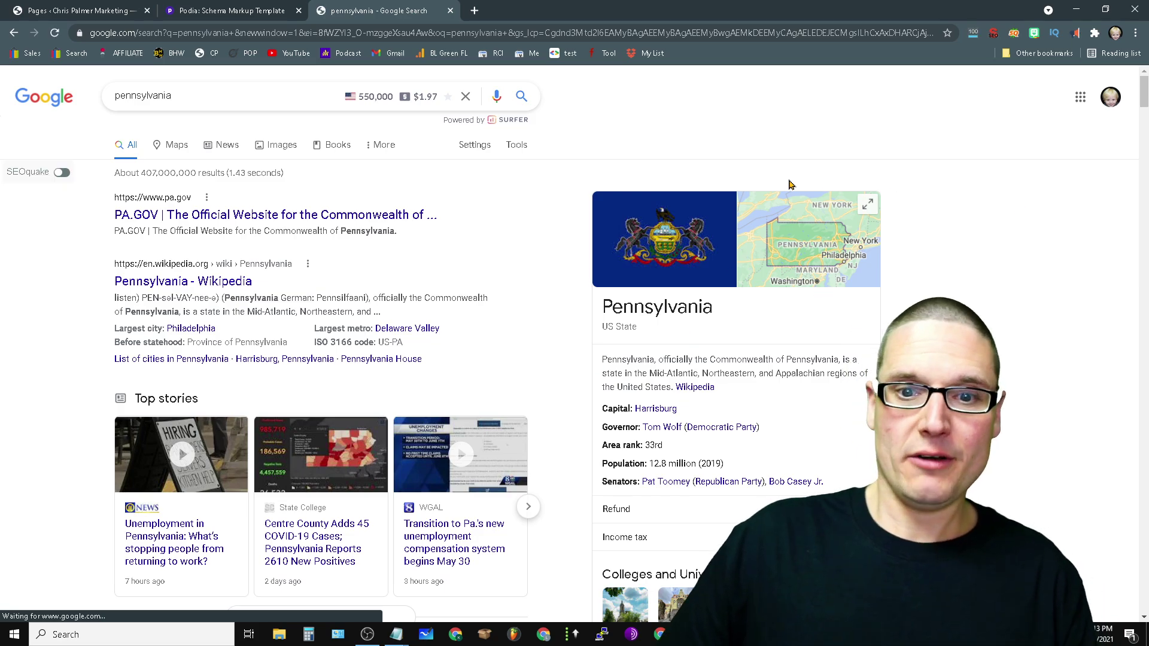
scroll(853, 440, "down", 15)
scroll(857, 329, "up", 6)
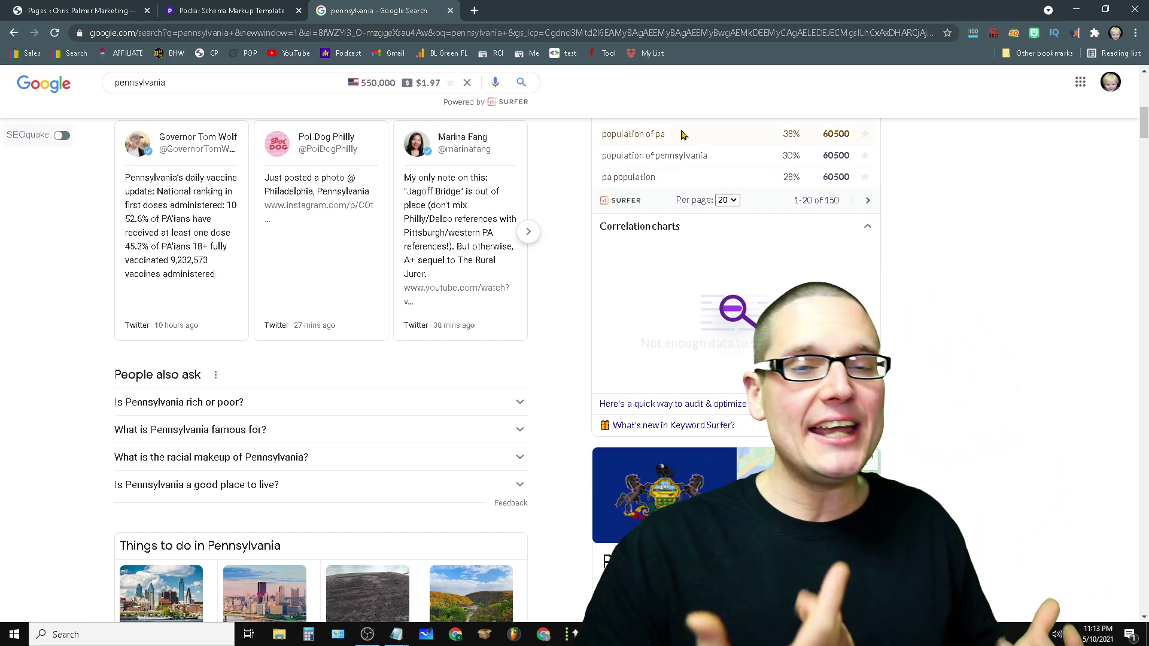
scroll(826, 267, "down", 6)
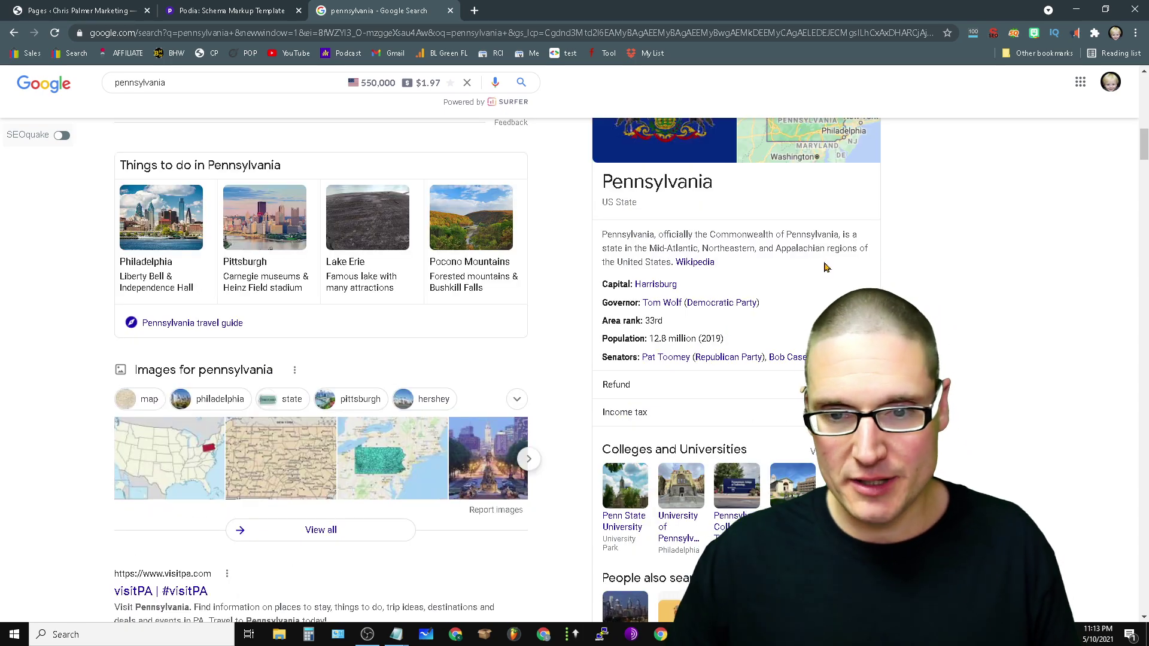
- Switch the "pennsylvania" search to Google Maps to open the state's place listing
scroll(353, 225, "up", 10)
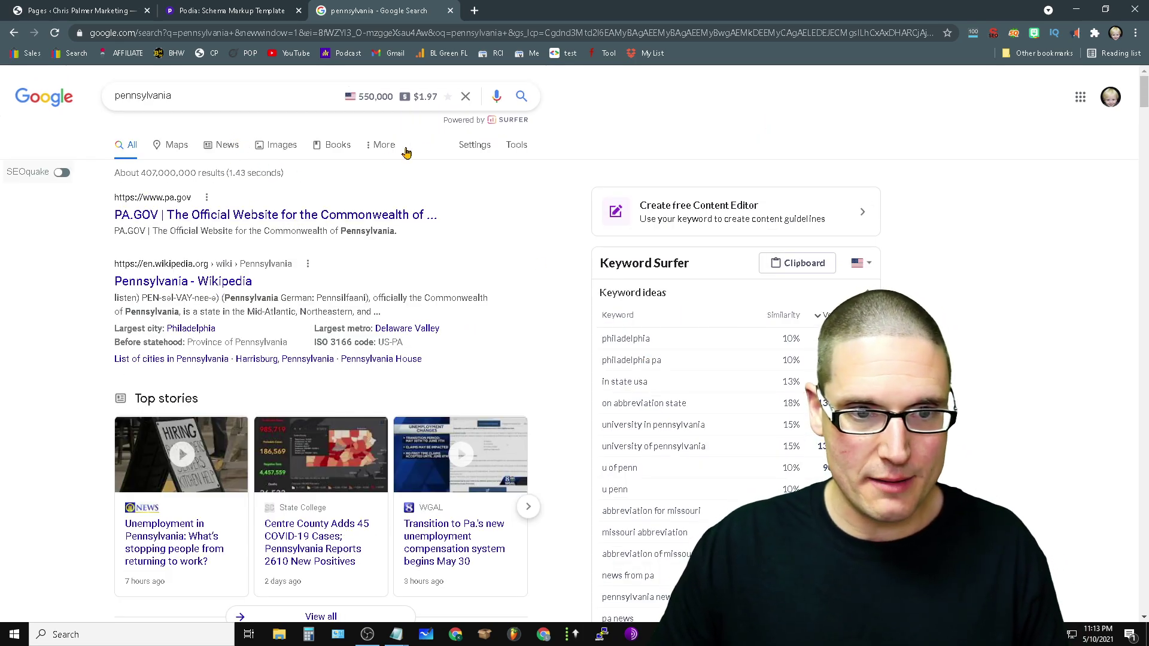
left_click(180, 144)
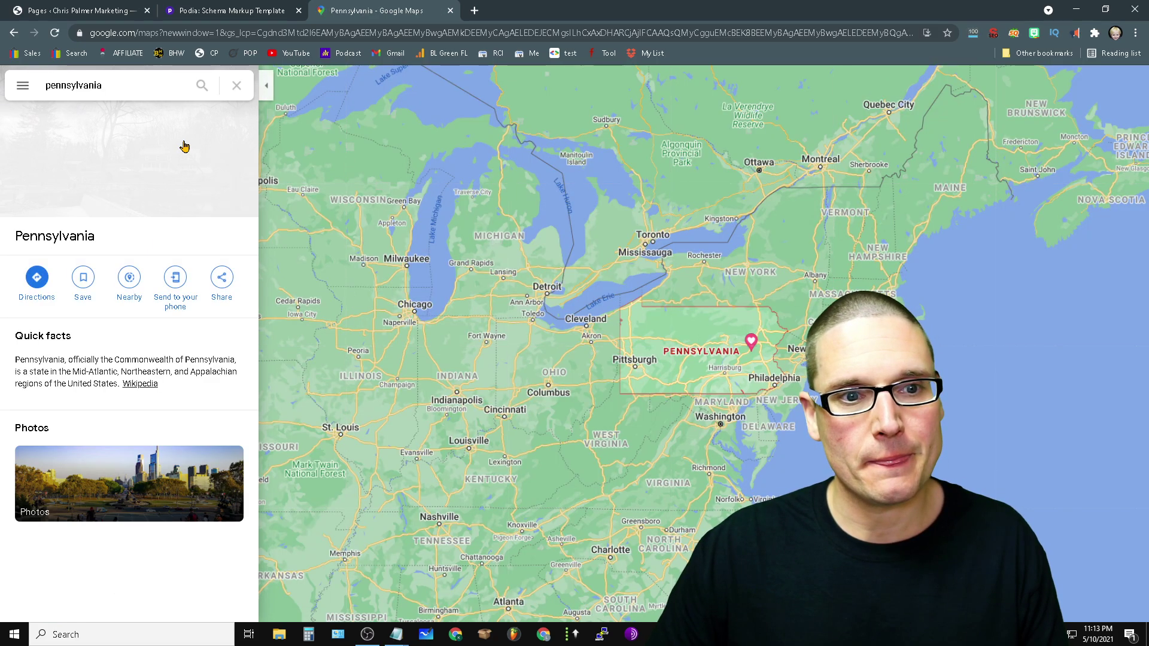
left_click(157, 89)
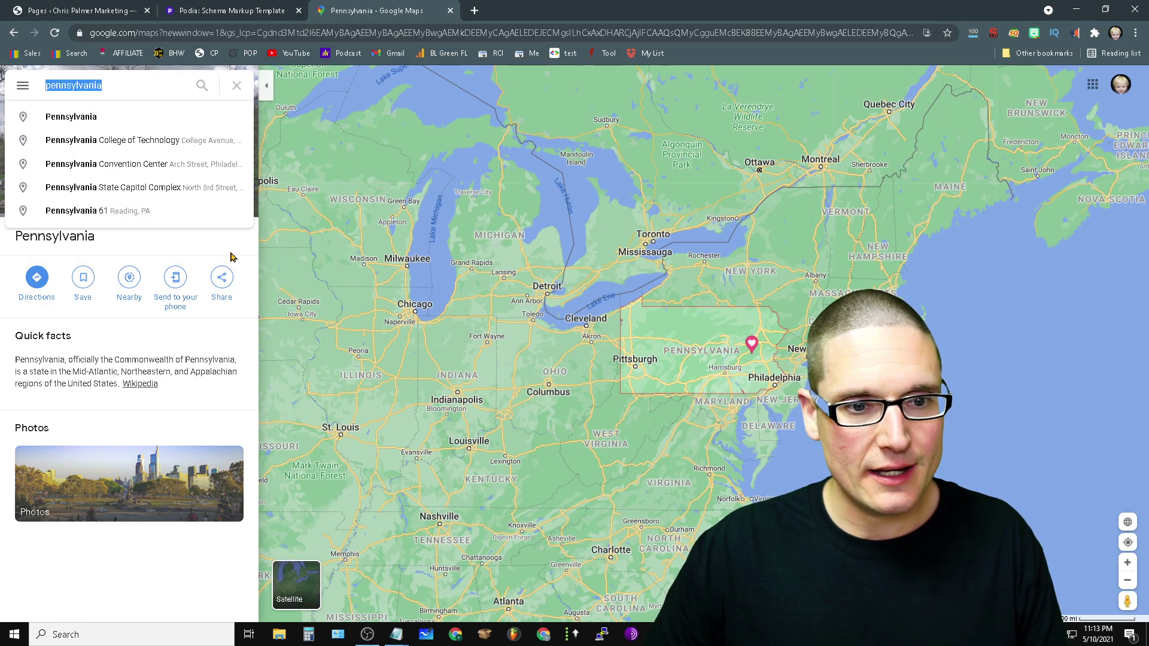
left_click(211, 240)
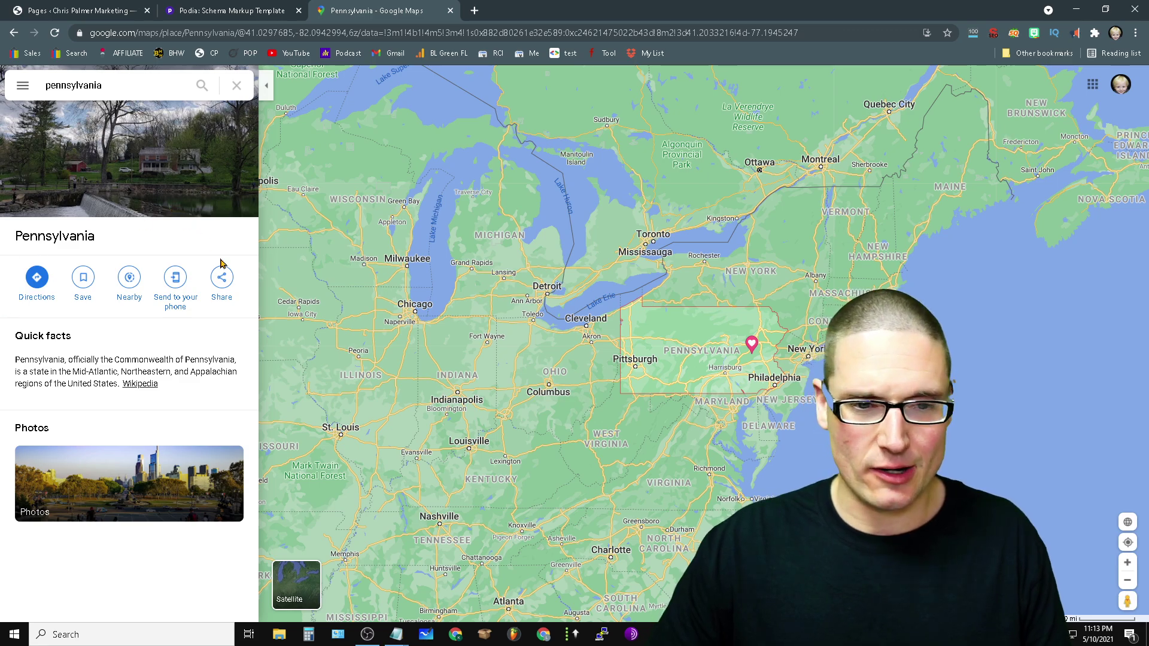
- View the embed-a-map code among Pennsylvania's sharing options, then close the Share dialog
left_click(215, 293)
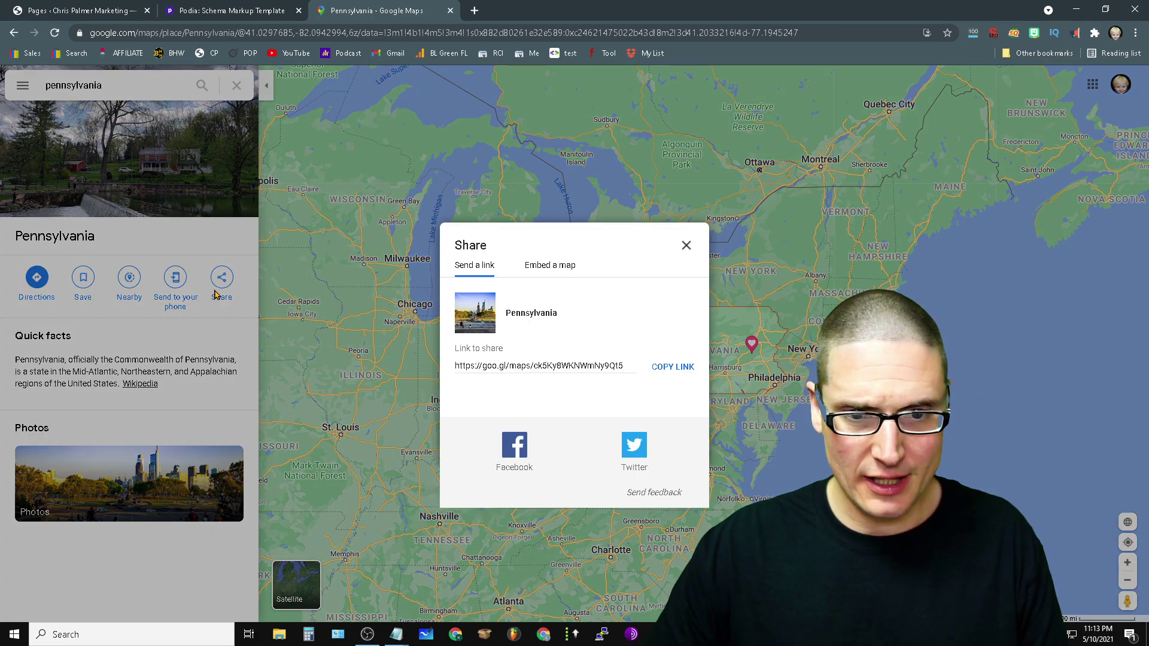
left_click(547, 269)
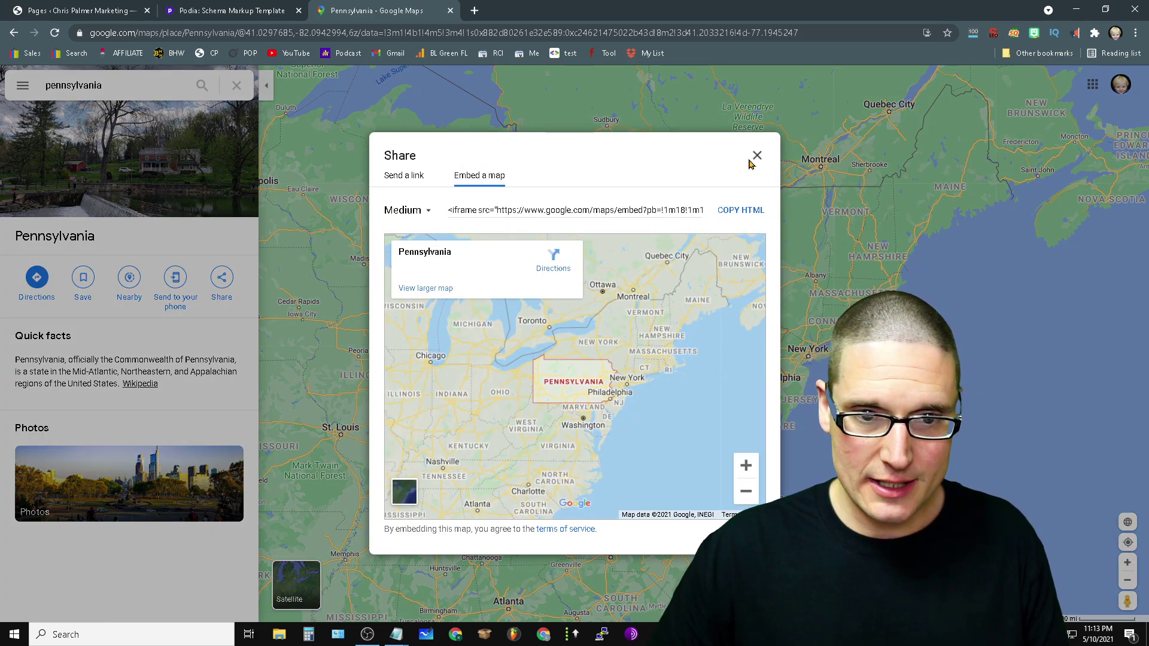
left_click(756, 161)
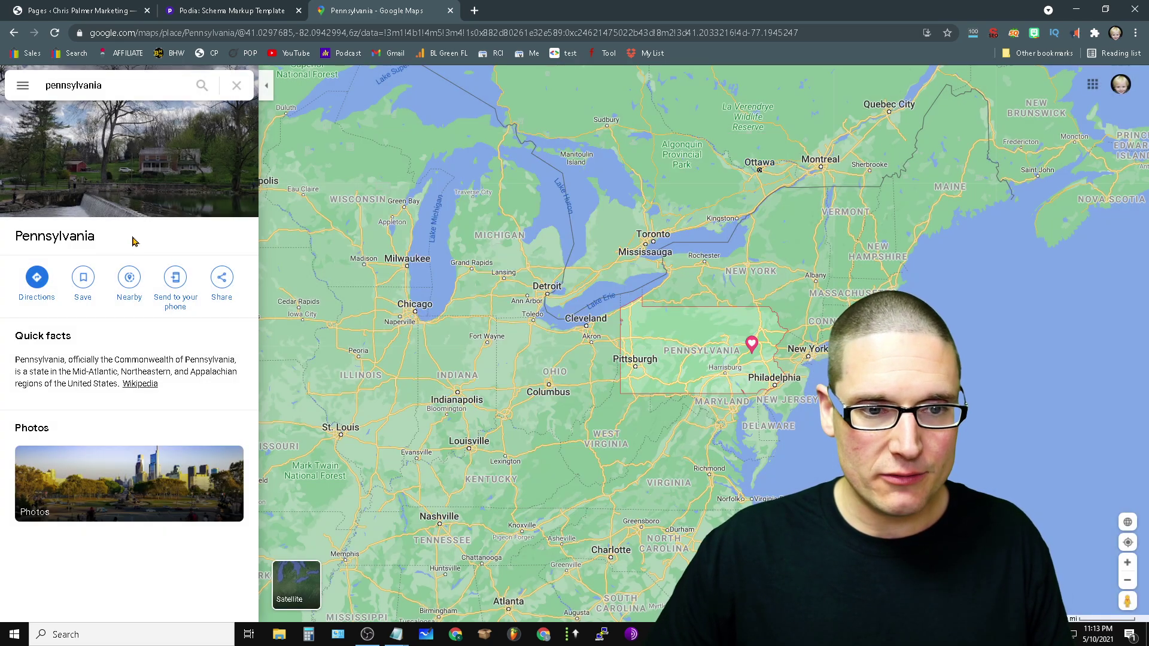
- Open the page source of Pennsylvania's Maps listing and search it for "/g/"
right_click(182, 250)
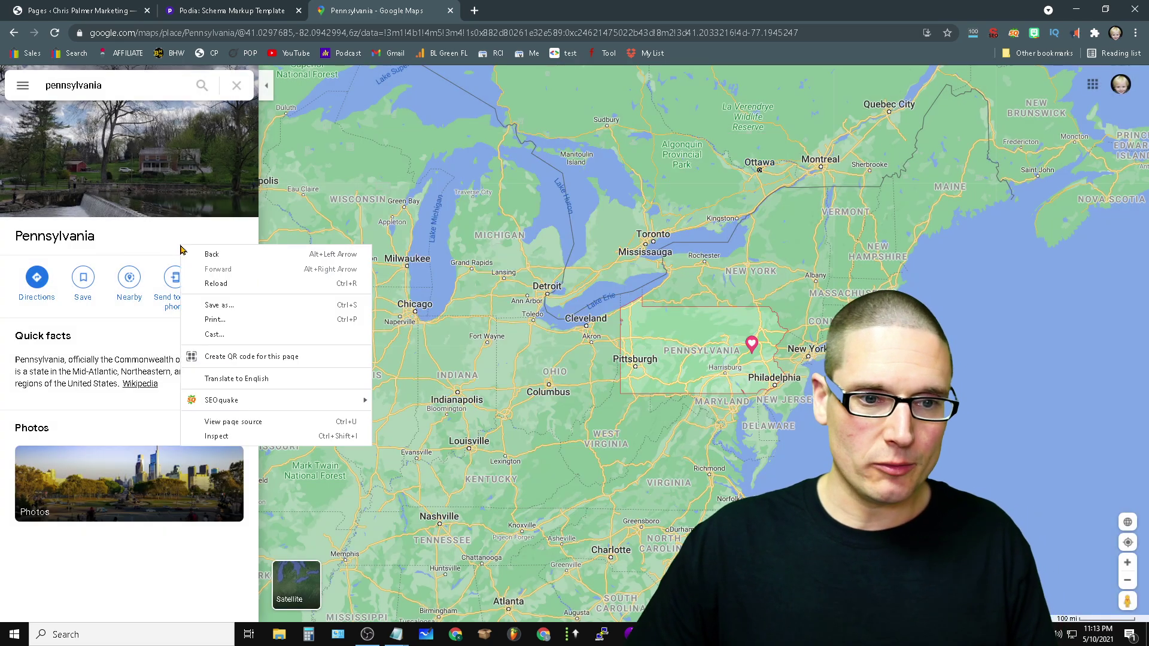
left_click(267, 423)
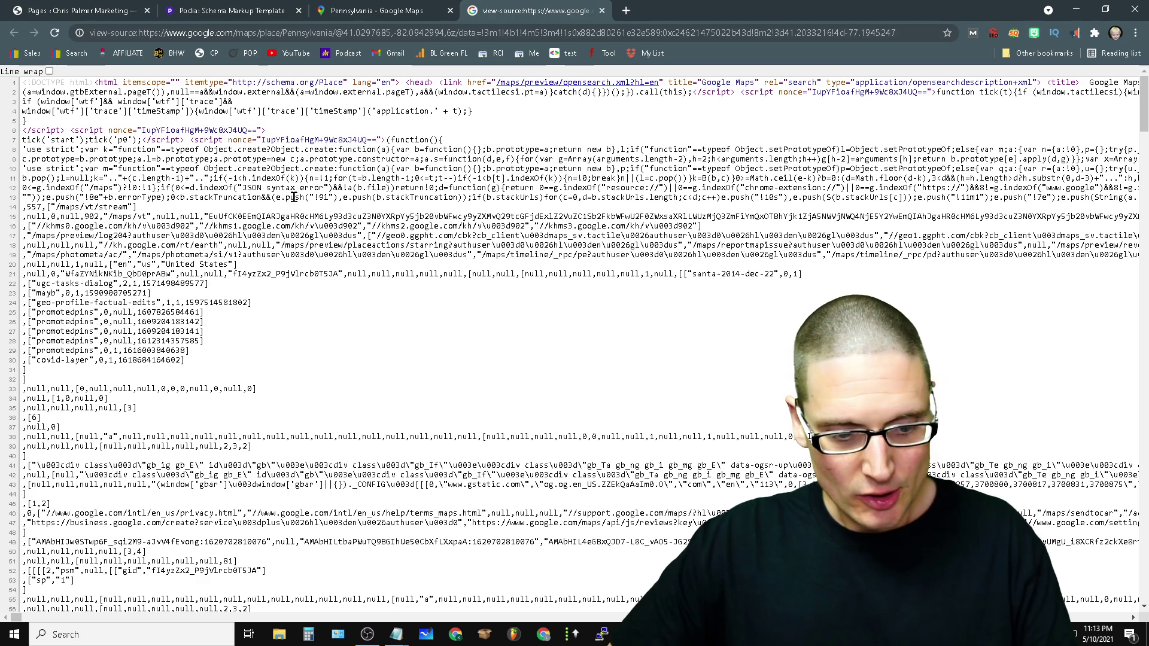
key("ctrl+f")
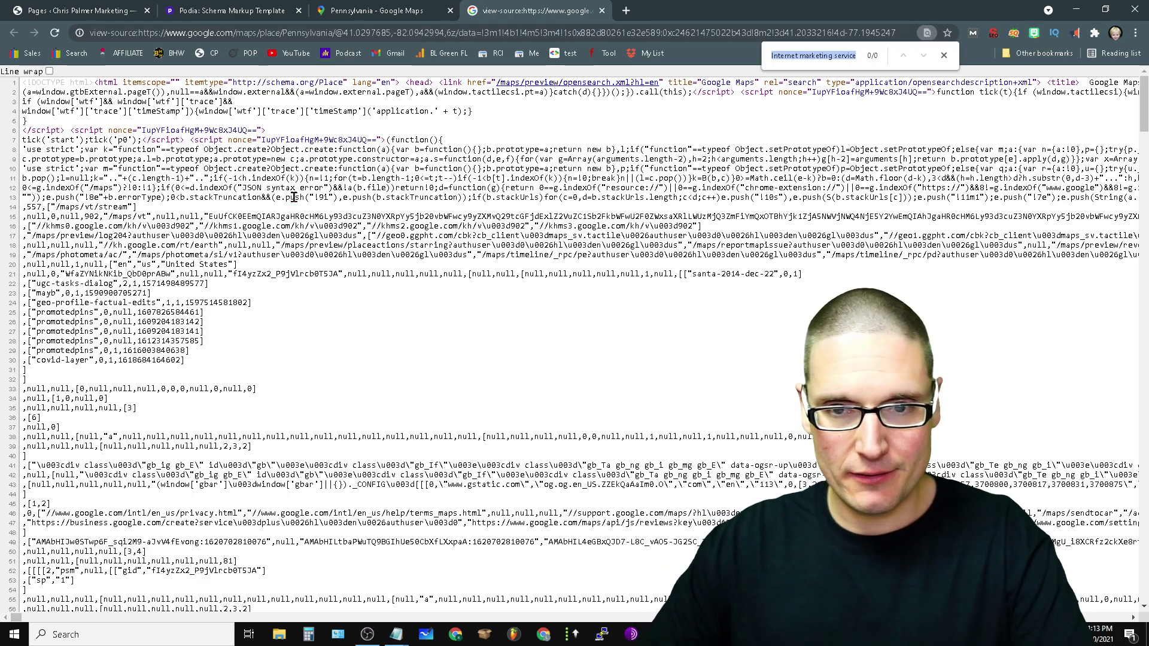
type("/g/")
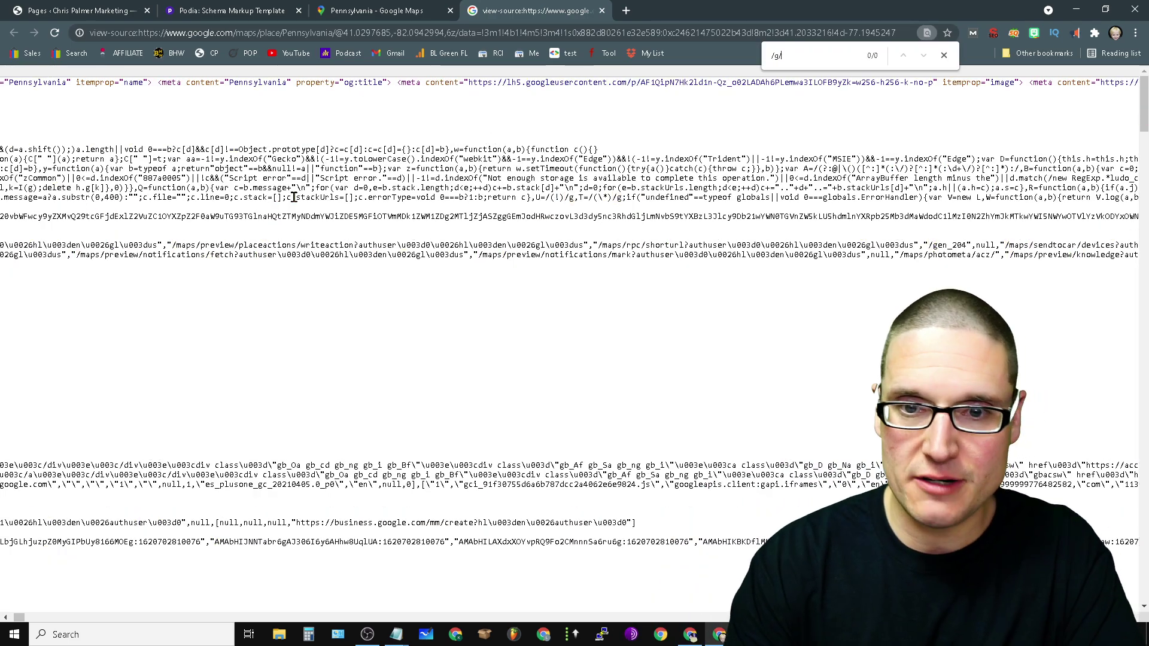
- Change the search term in the Pennsylvania page source to "/p/"
key("BackSpace")
key("BackSpace")
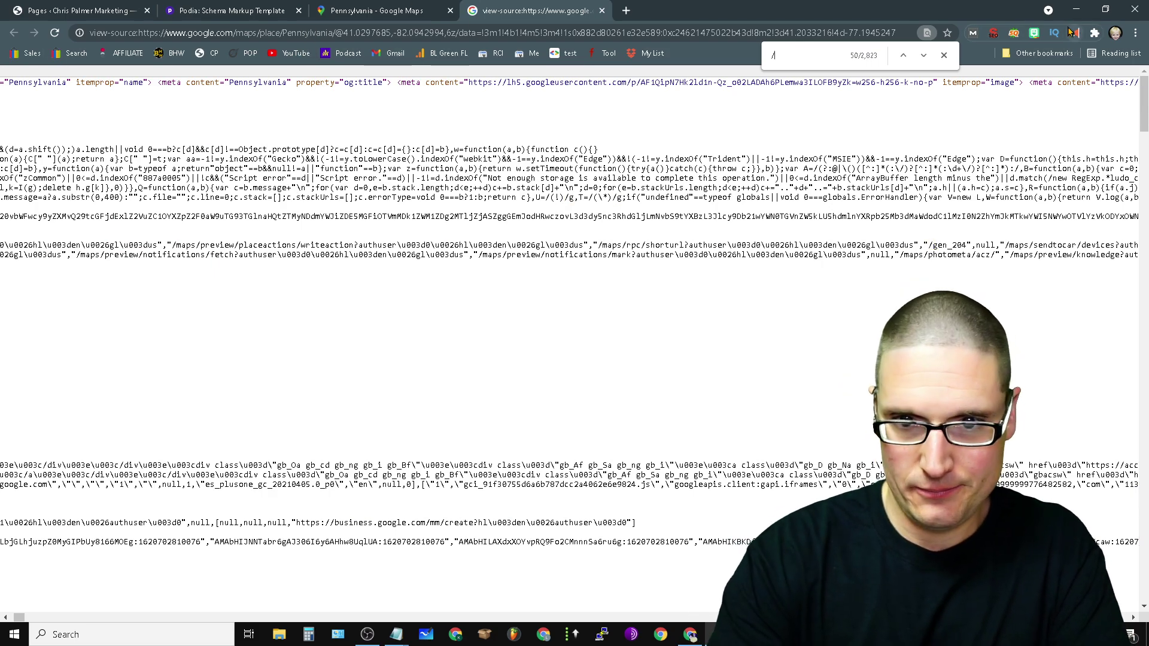
type("p/")
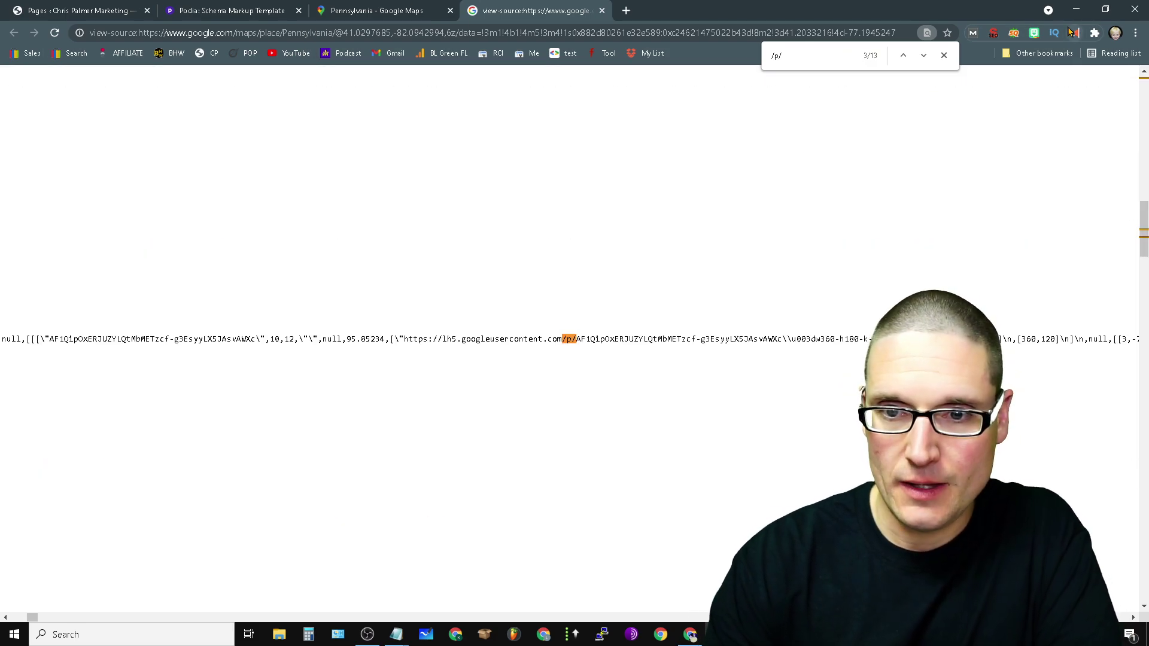